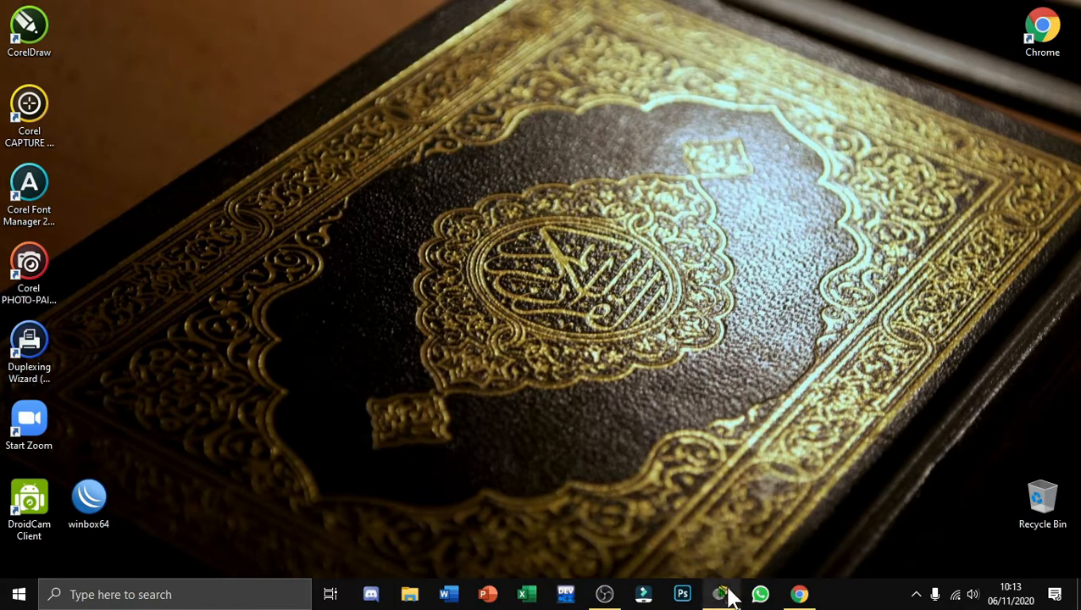
Step: Switch to Cisco Packet Tracer and place an 1841 router with a 2960 switch below it in the workspace
mouse_move(730, 596)
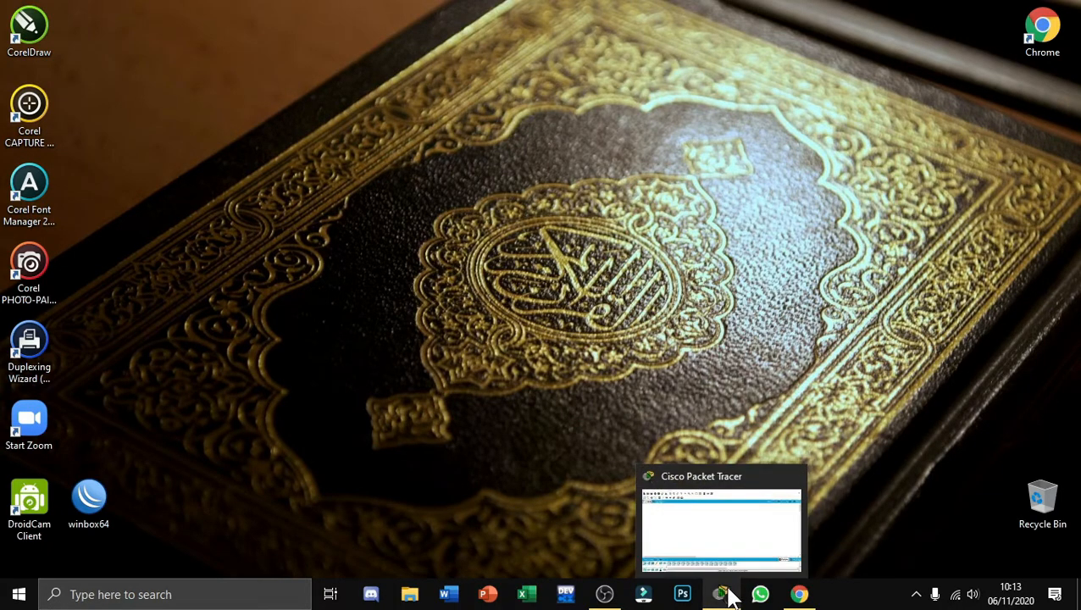
left_click(729, 596)
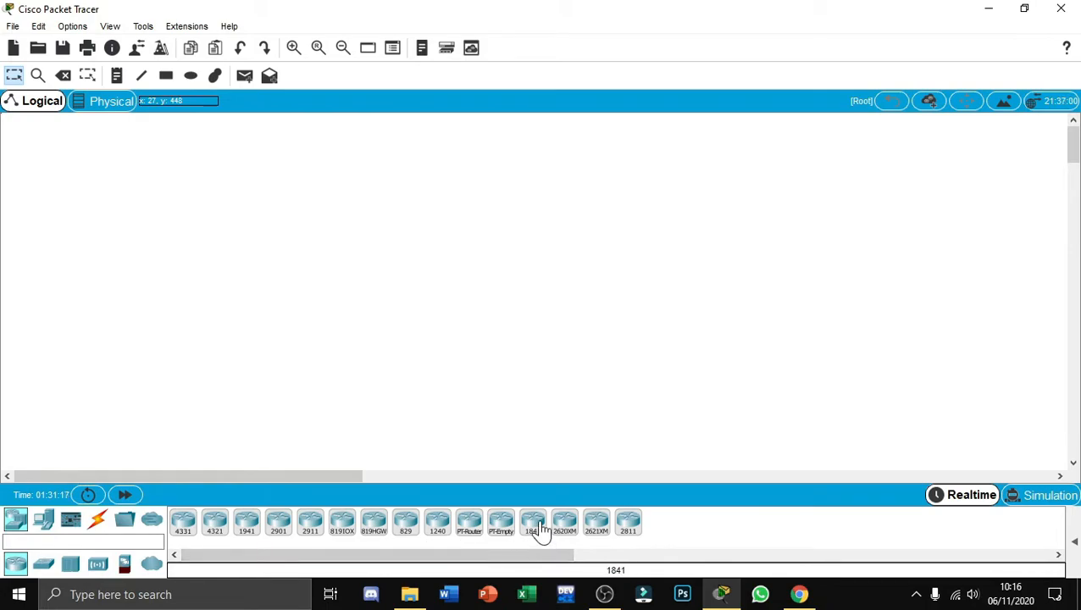
left_click_drag(540, 531, 486, 153)
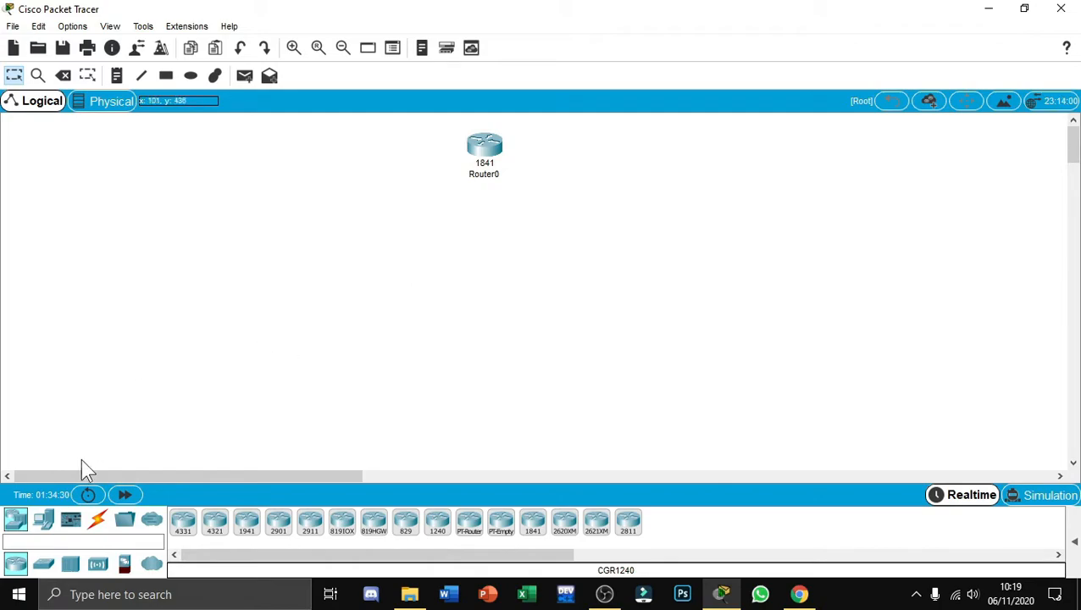
left_click(38, 569)
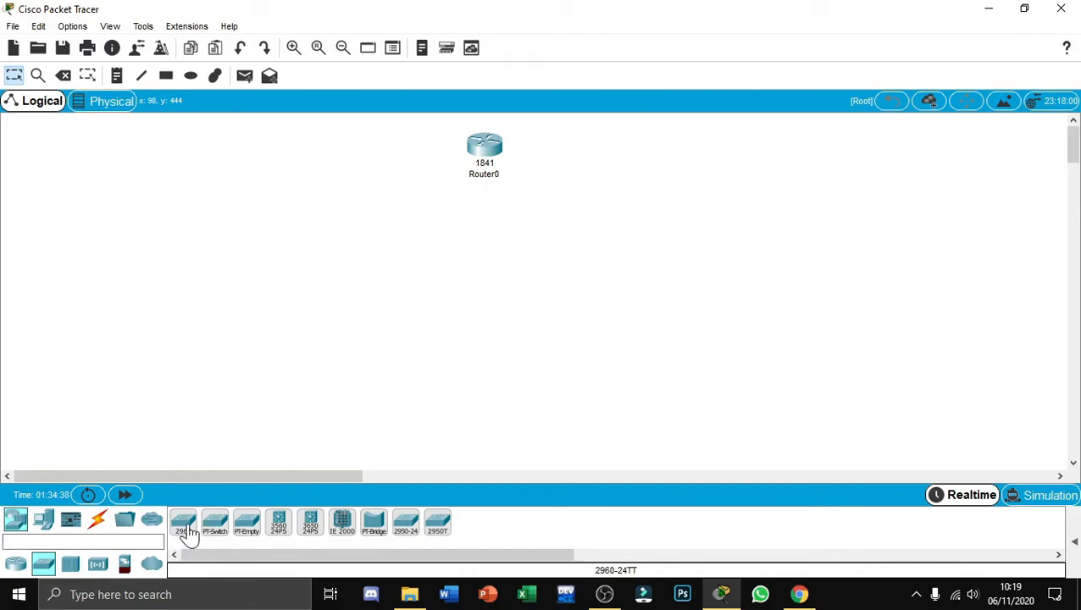
left_click_drag(188, 529, 490, 244)
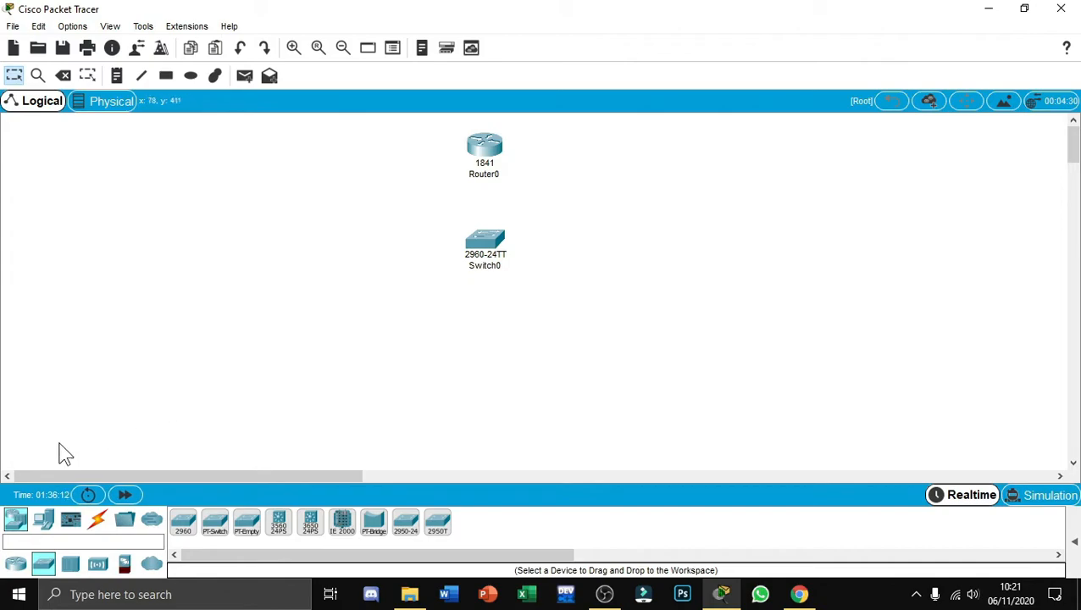
Step: Place four PC end devices in a row below the switch, two on each side
left_click(42, 523)
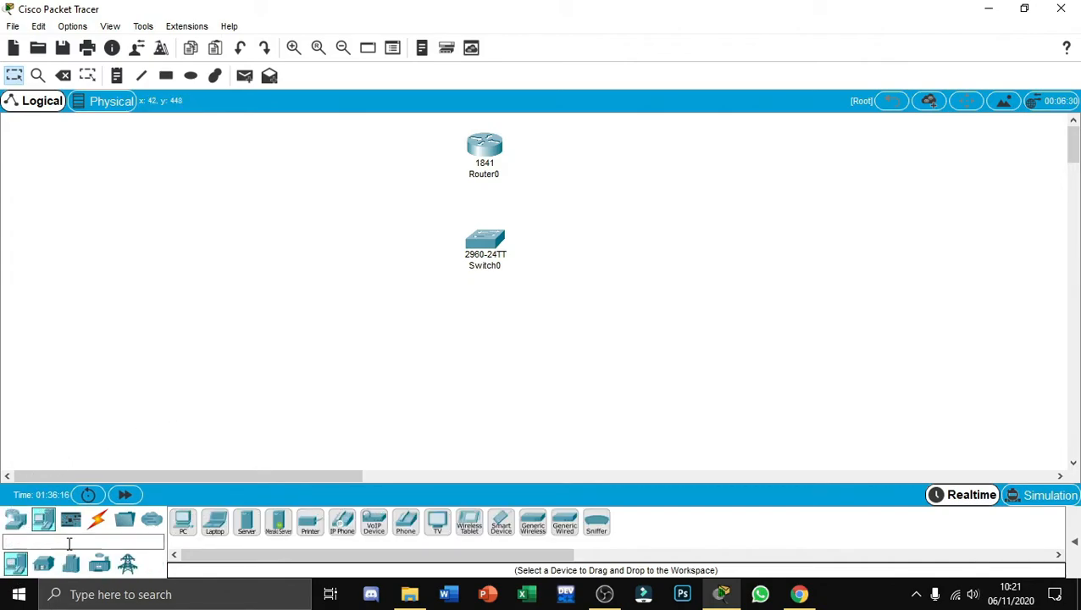
left_click_drag(185, 530, 332, 324)
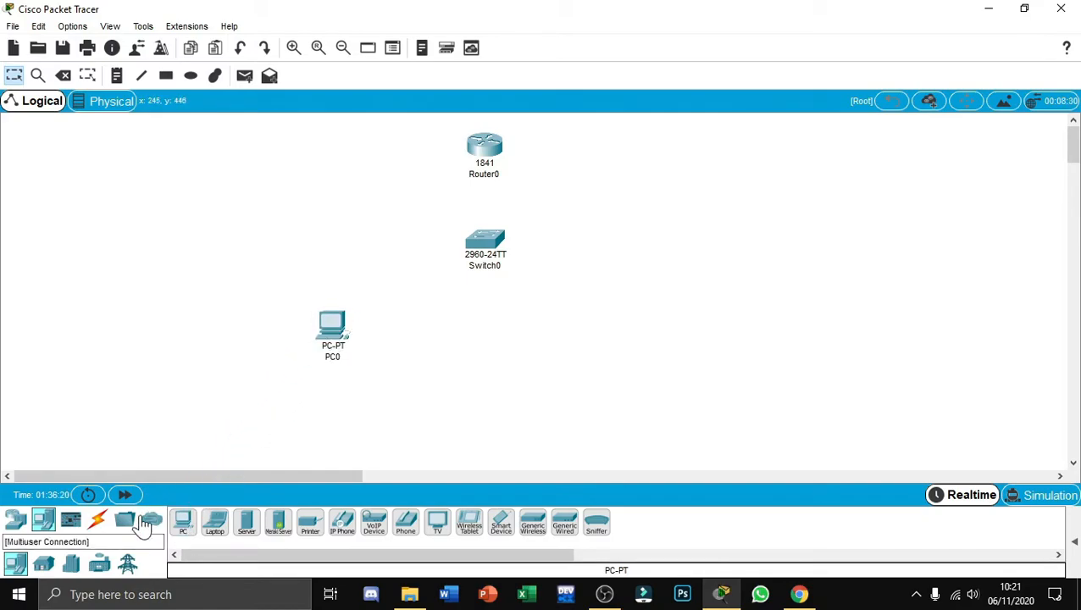
left_click_drag(184, 523, 412, 342)
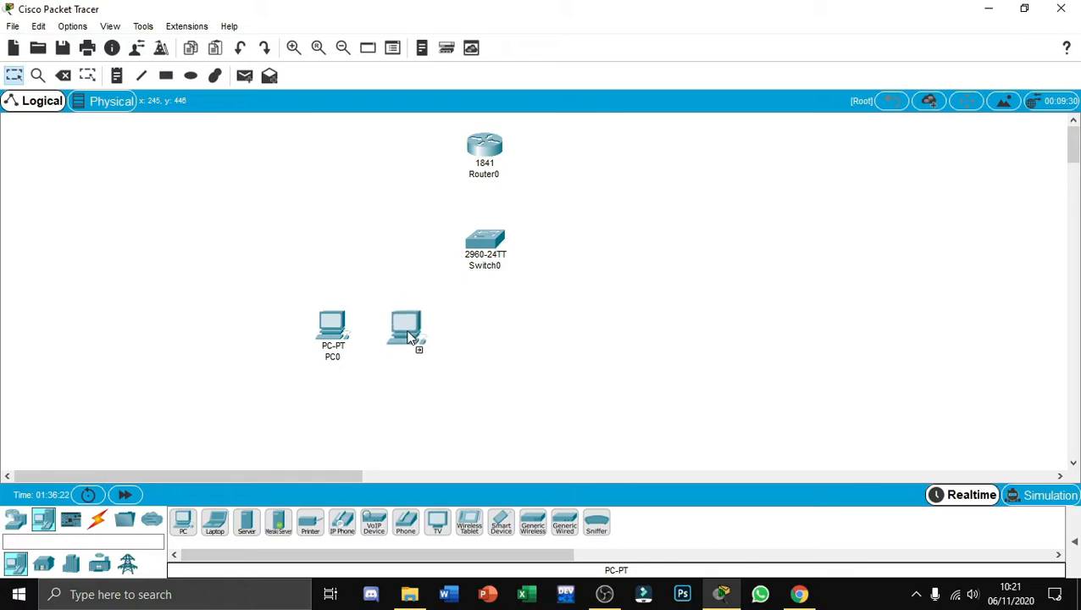
left_click_drag(181, 526, 532, 337)
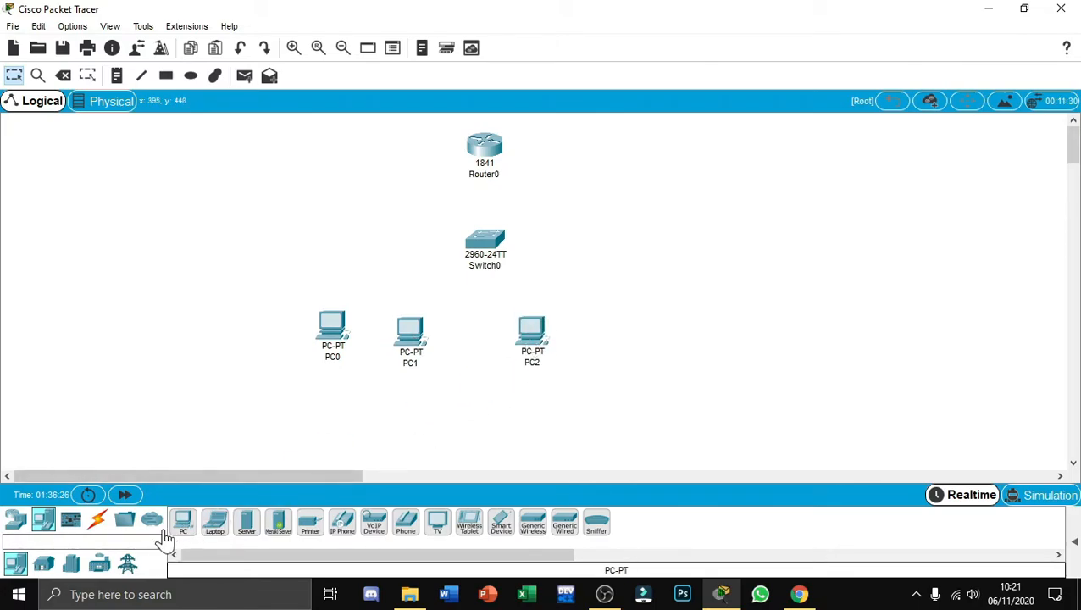
left_click_drag(182, 526, 598, 325)
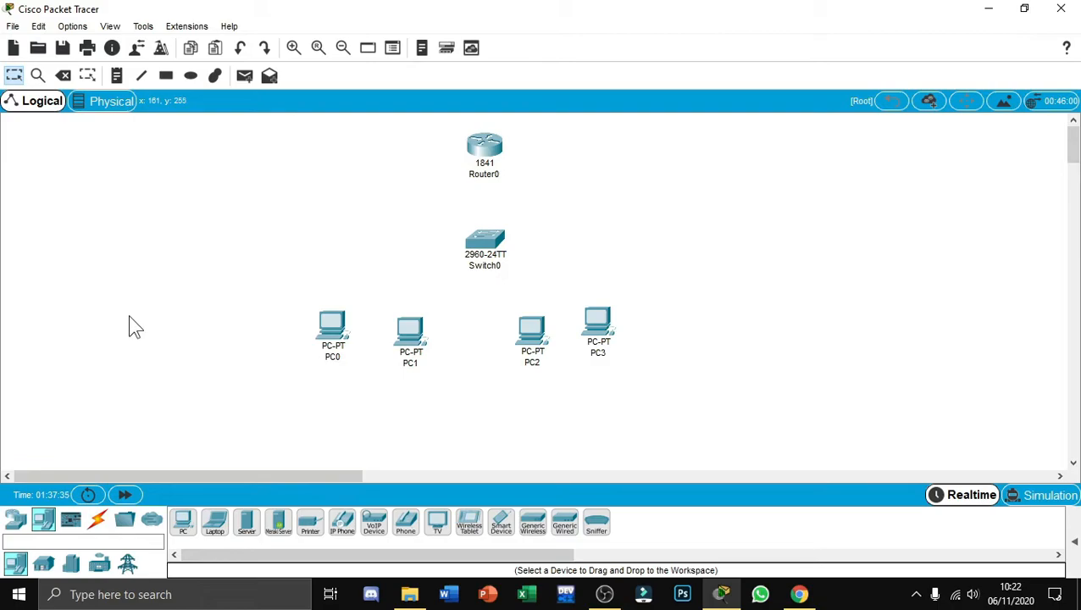
Step: Connect PC0's FastEthernet0 to Switch0's FastEthernet0/1 with a copper straight-through cable
left_click(98, 522)
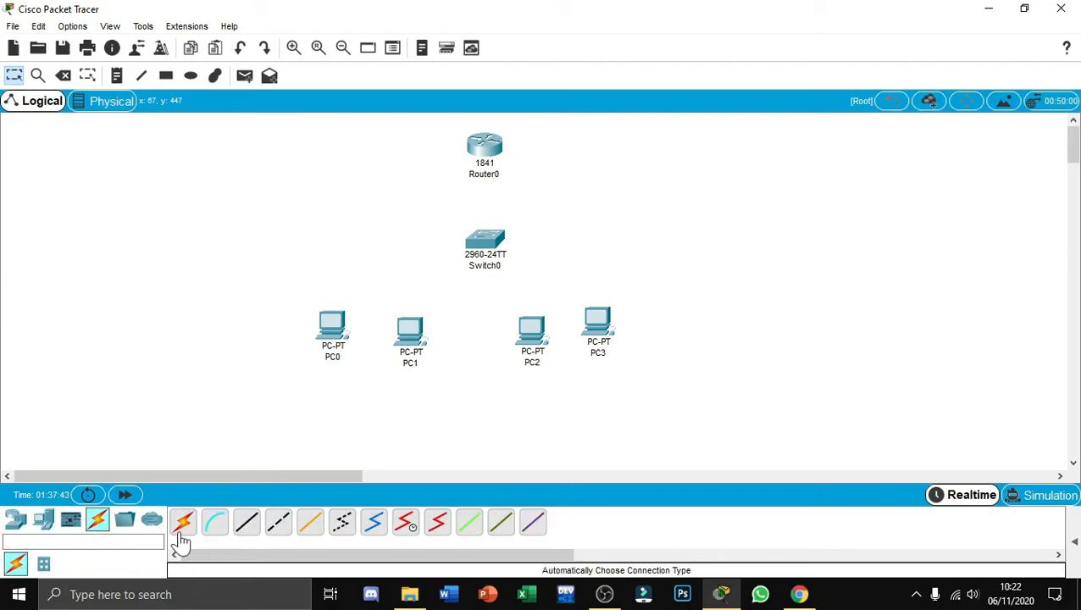
left_click(247, 532)
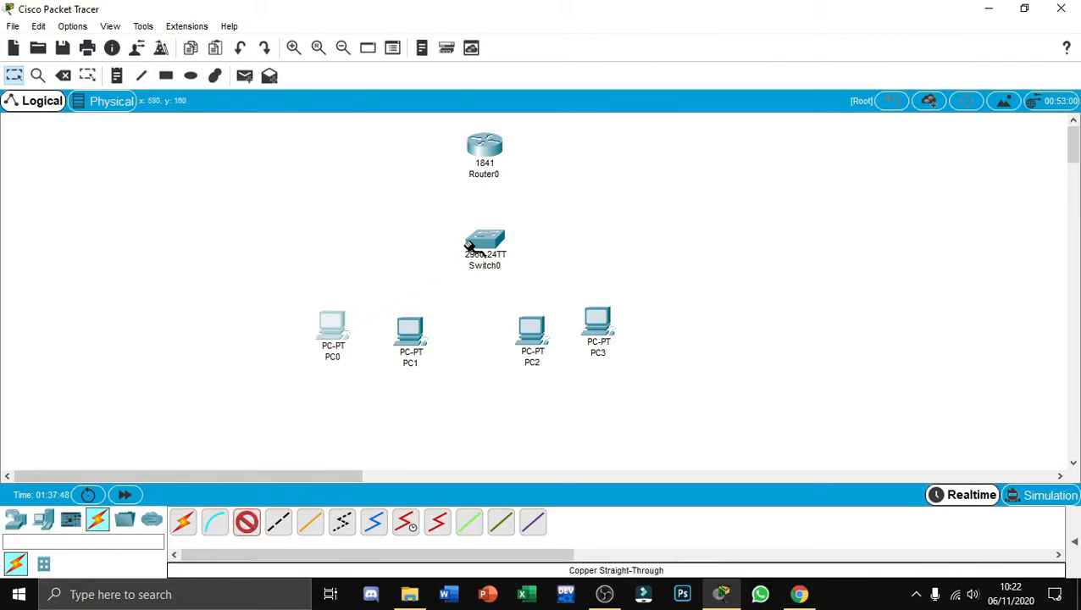
left_click(344, 324)
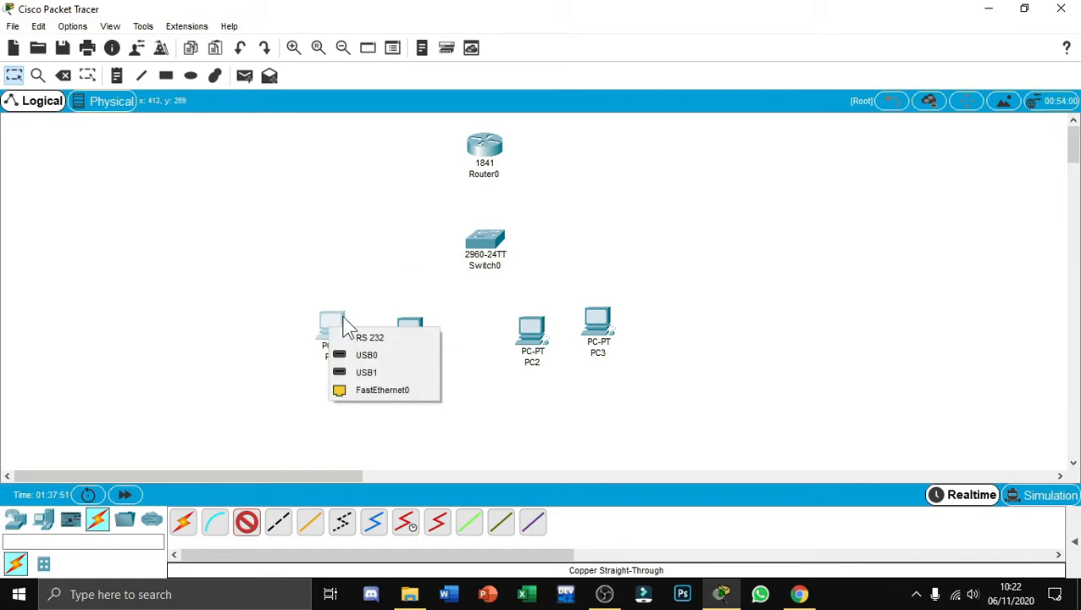
left_click(377, 389)
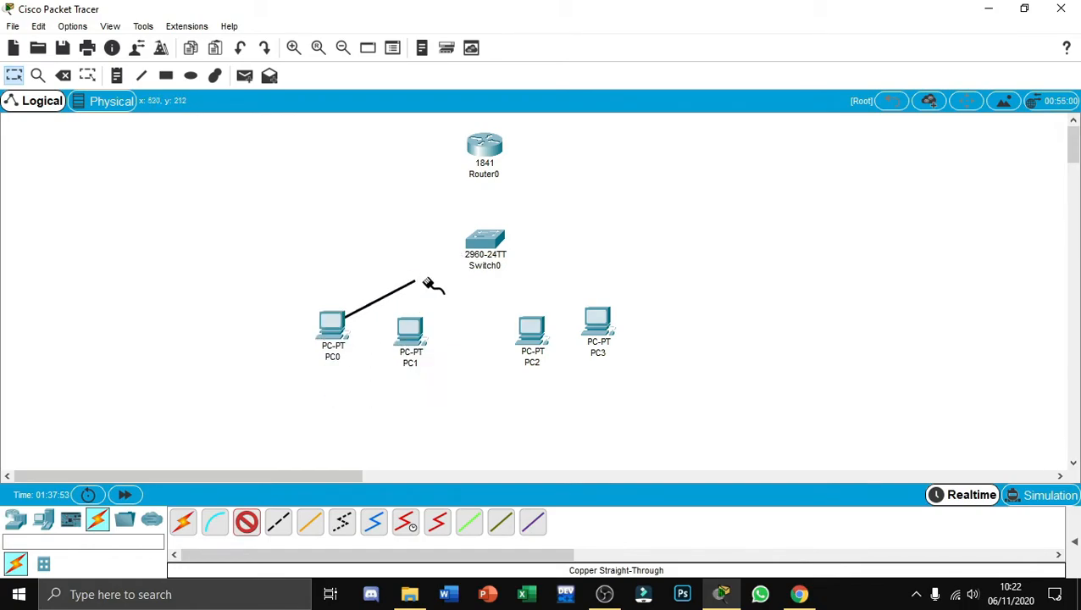
left_click(489, 246)
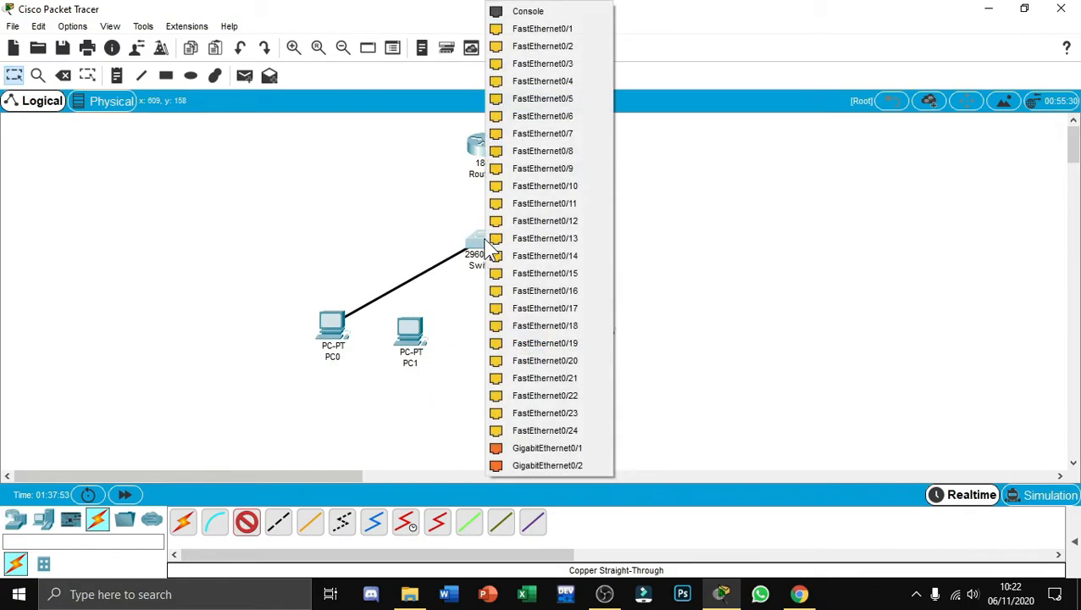
left_click(553, 32)
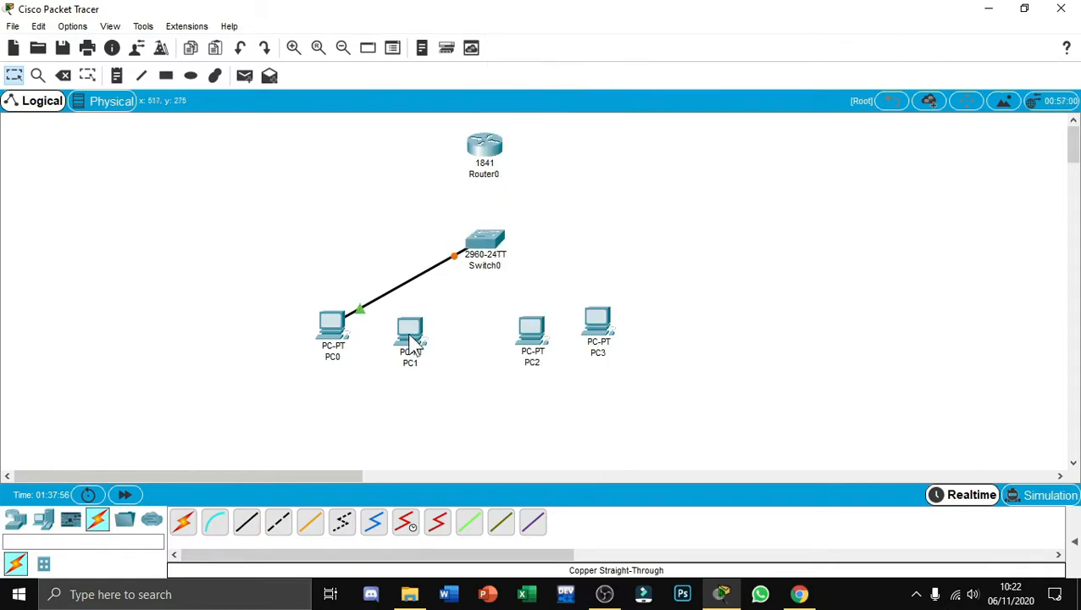
Step: Connect PC1's FastEthernet0 to Switch0's FastEthernet0/2 with a copper straight-through cable
left_click(245, 518)
left_click(411, 330)
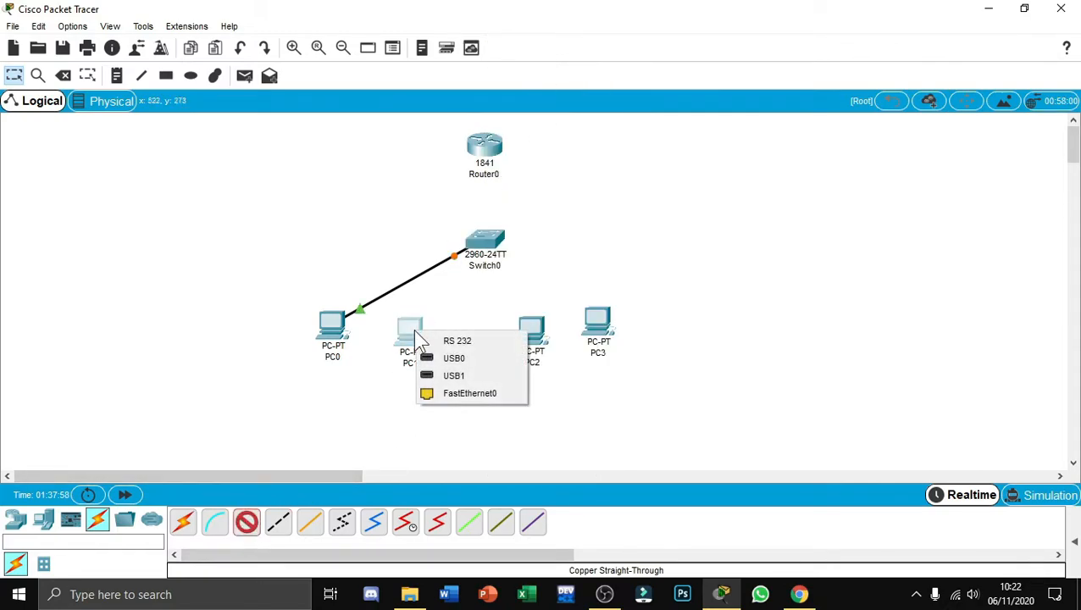
left_click(461, 393)
left_click(490, 251)
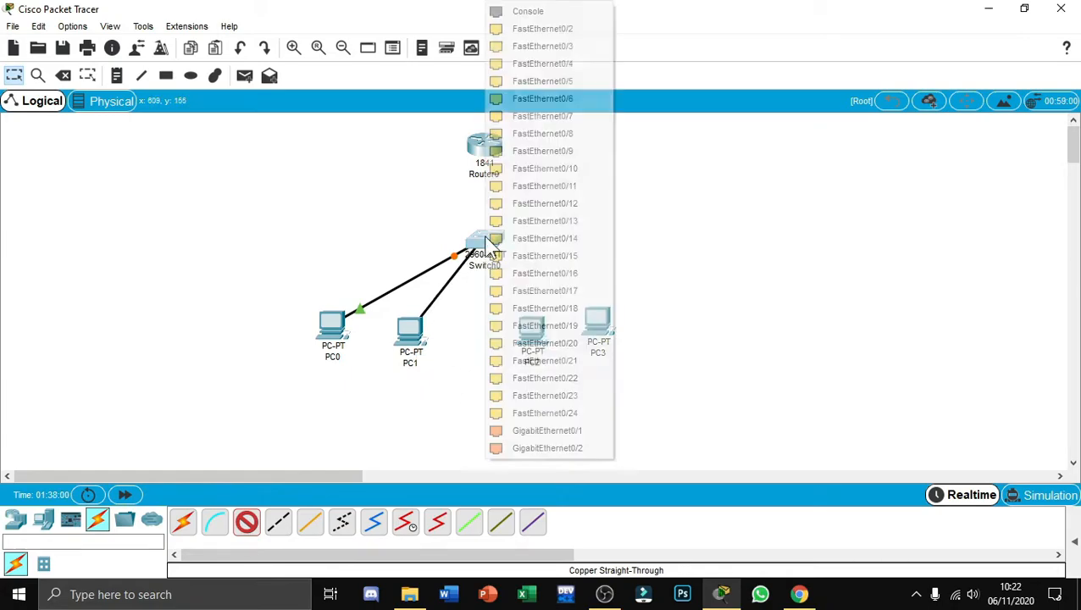
left_click(530, 34)
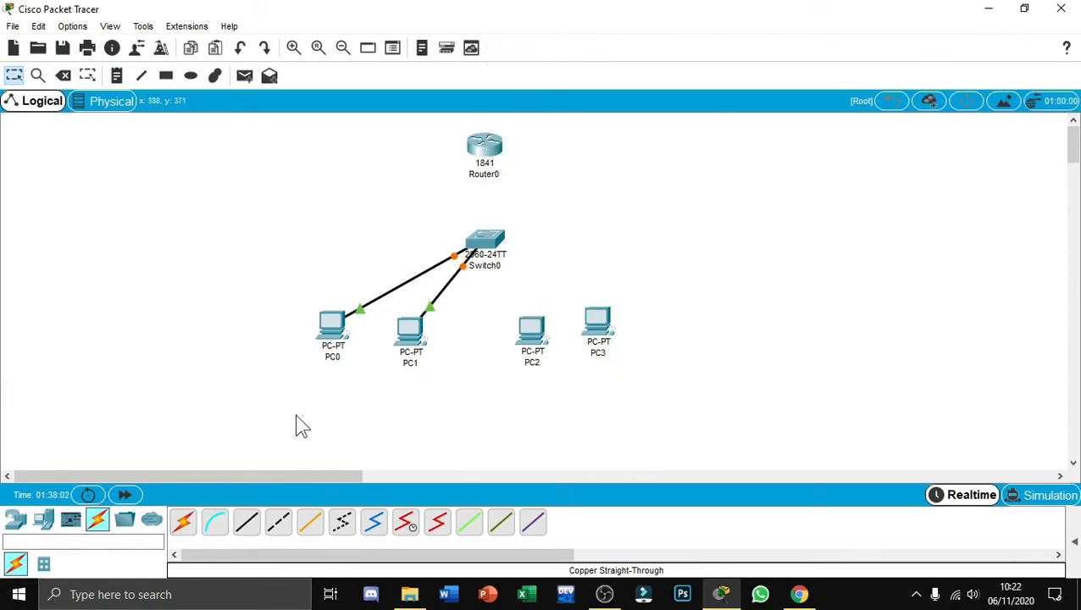
Step: Connect PC2's FastEthernet0 to Switch0's FastEthernet0/3 with a copper straight-through cable
left_click(246, 522)
left_click(542, 337)
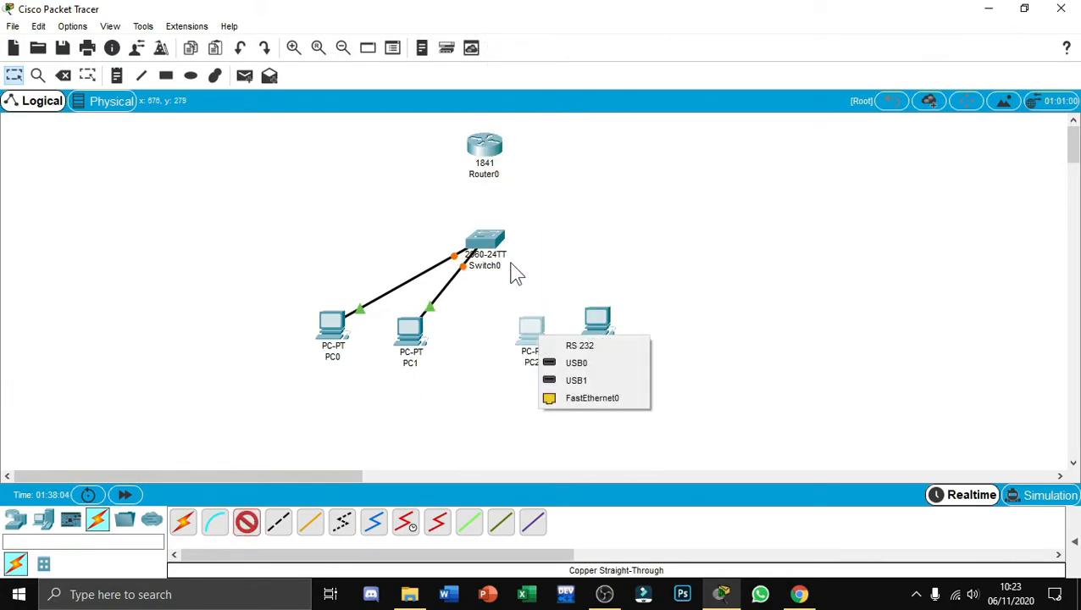
left_click(582, 397)
left_click(487, 243)
left_click(520, 31)
Step: Connect PC3's FastEthernet0 to Switch0's FastEthernet0/4 with a copper straight-through cable
left_click(246, 523)
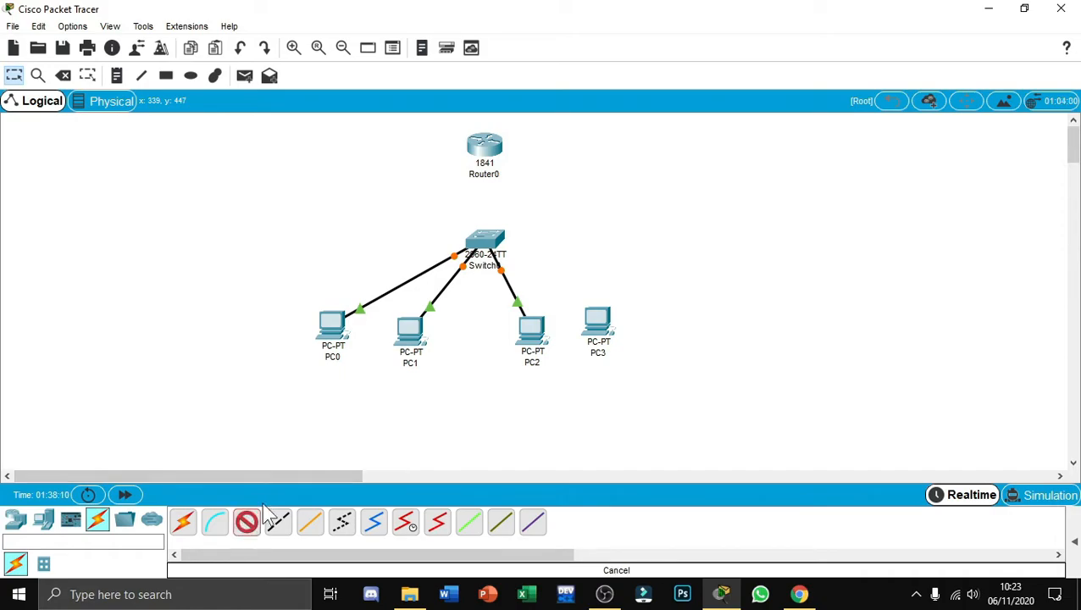
left_click(597, 337)
left_click(624, 393)
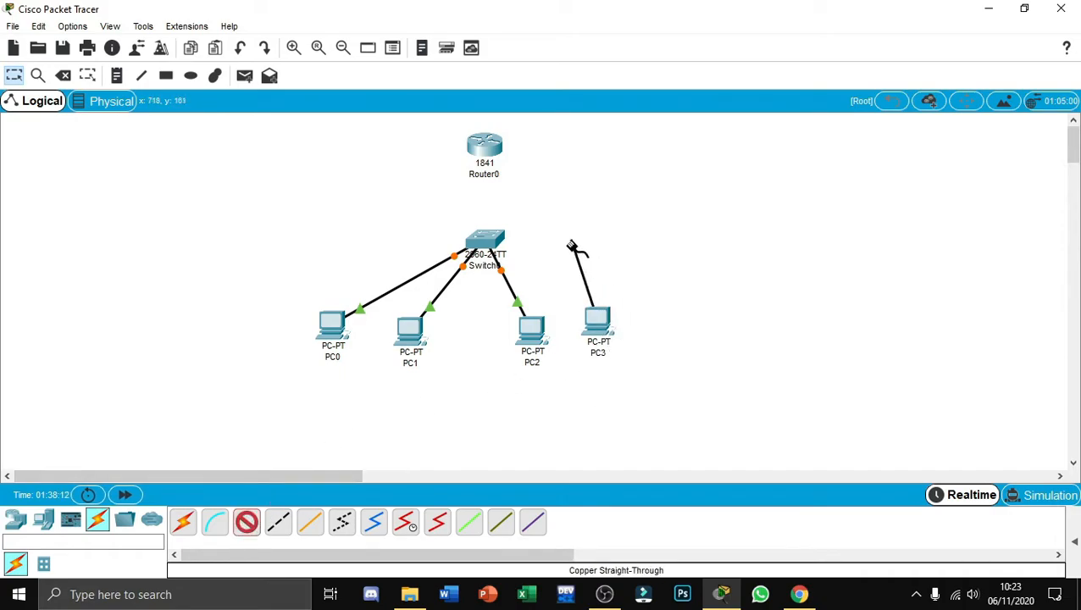
left_click(488, 245)
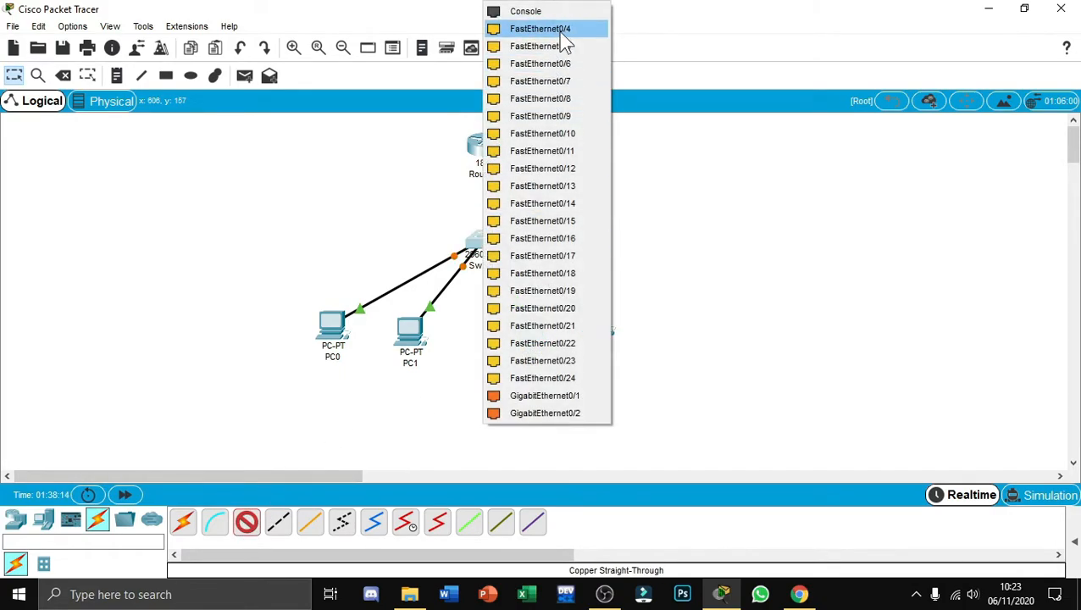
left_click(559, 27)
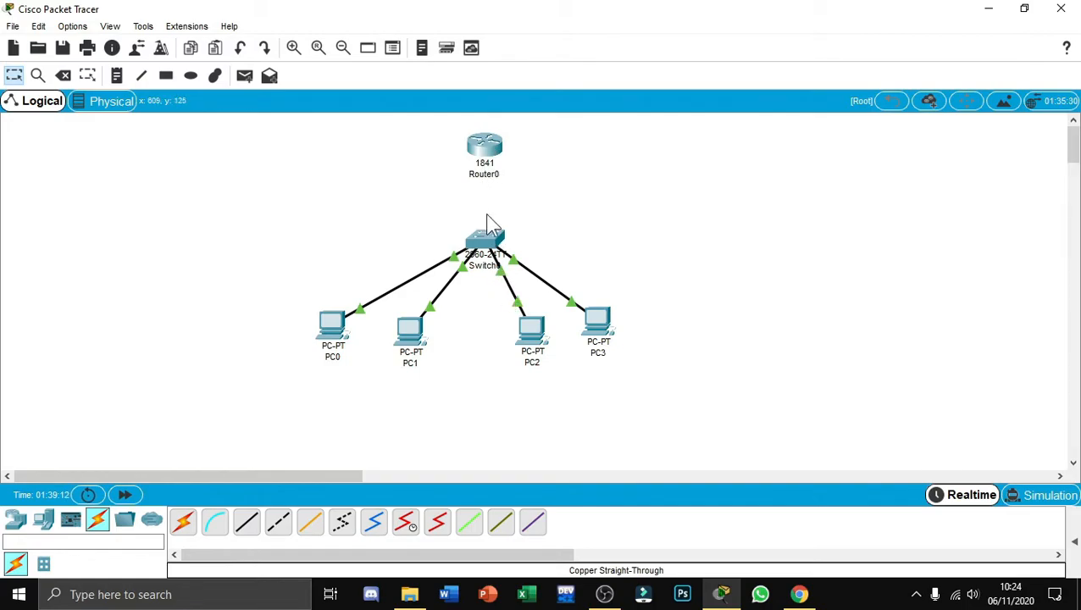
Step: Connect Switch0's FastEthernet0/5 to Router0's FastEthernet0/0 with a copper straight-through cable
left_click(247, 521)
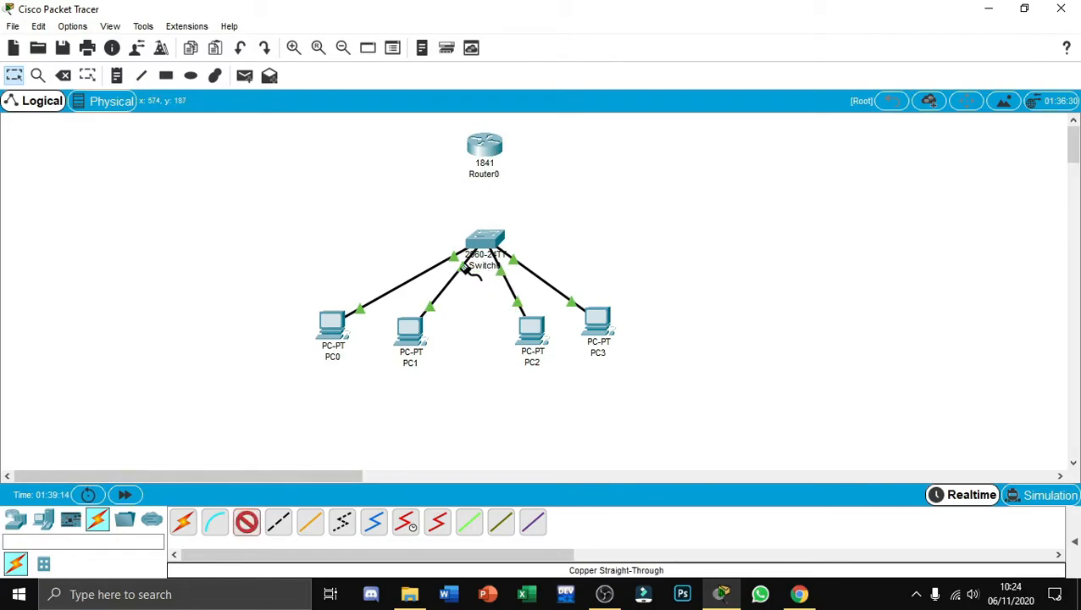
left_click(485, 240)
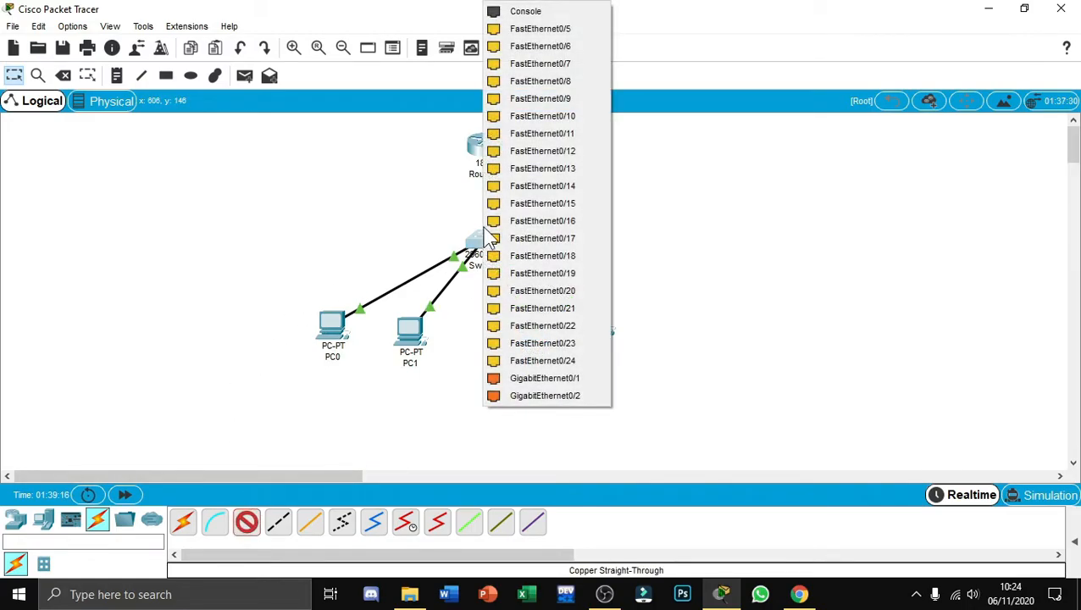
left_click(525, 33)
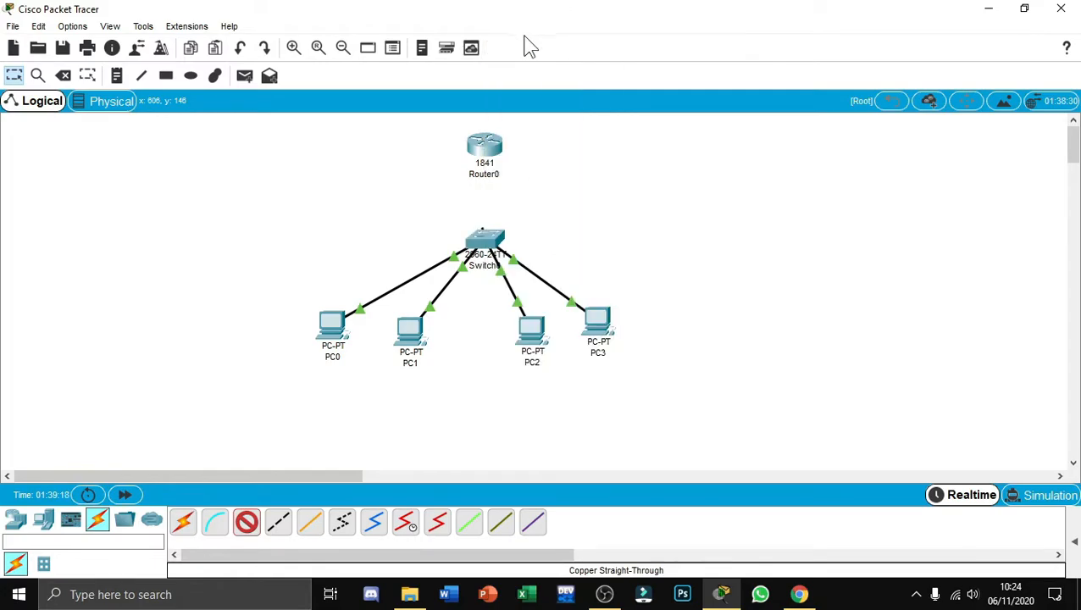
left_click(484, 150)
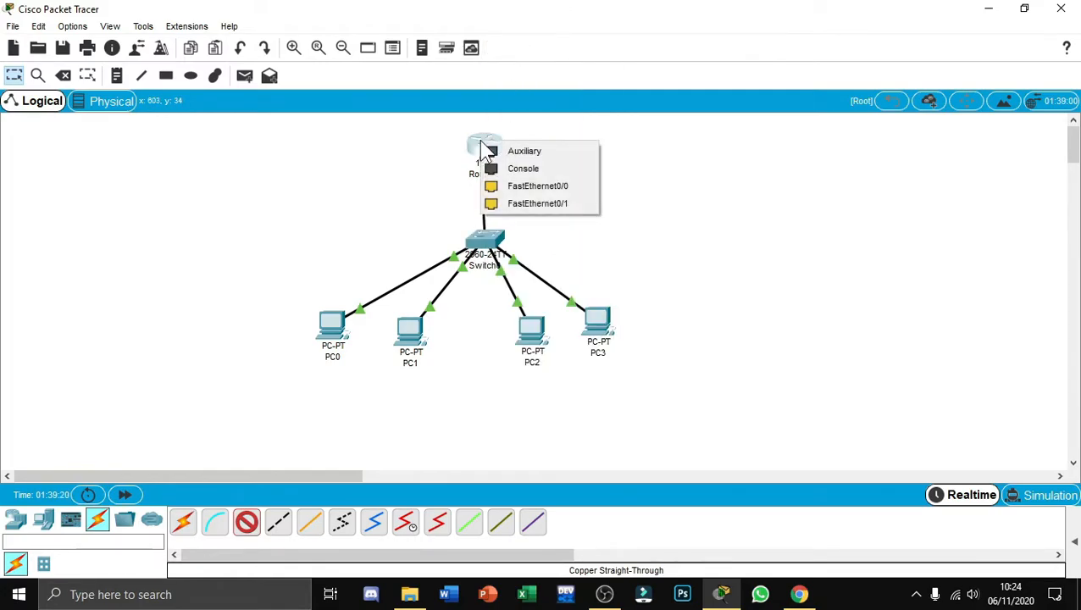
left_click(516, 187)
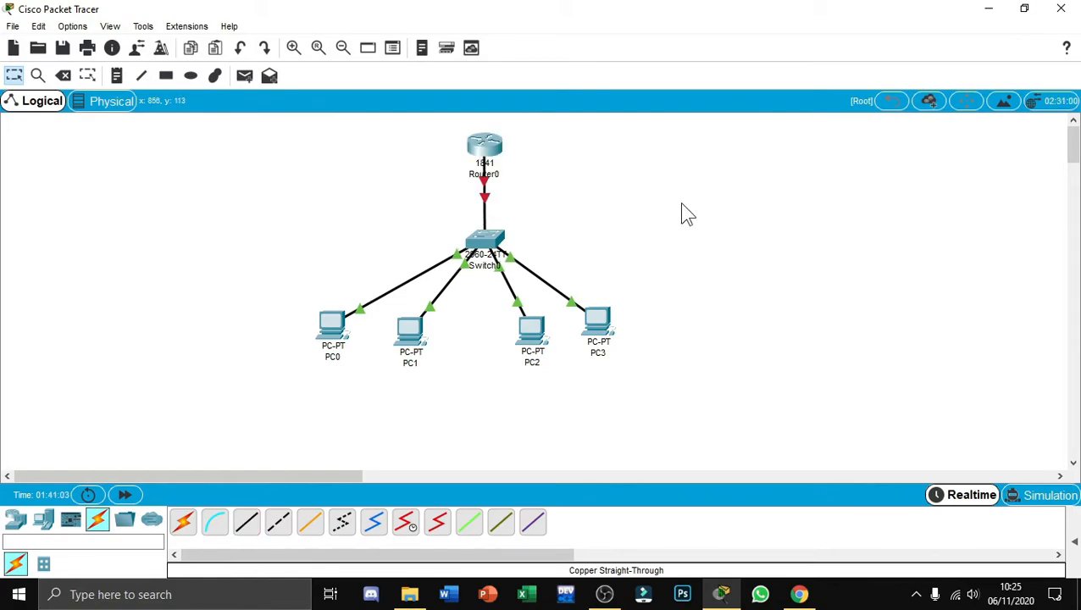
Step: Turn on Router0's FastEthernet0/0 port and set its IP address to 192.168.1.1 with subnet mask 255.255.255.0
left_click(494, 153)
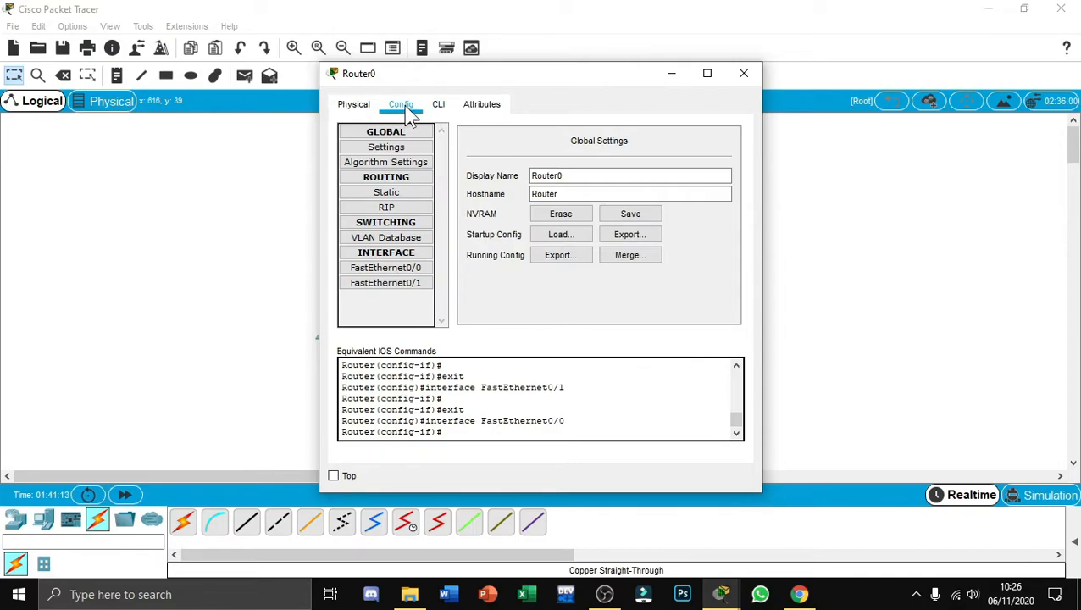
left_click(395, 271)
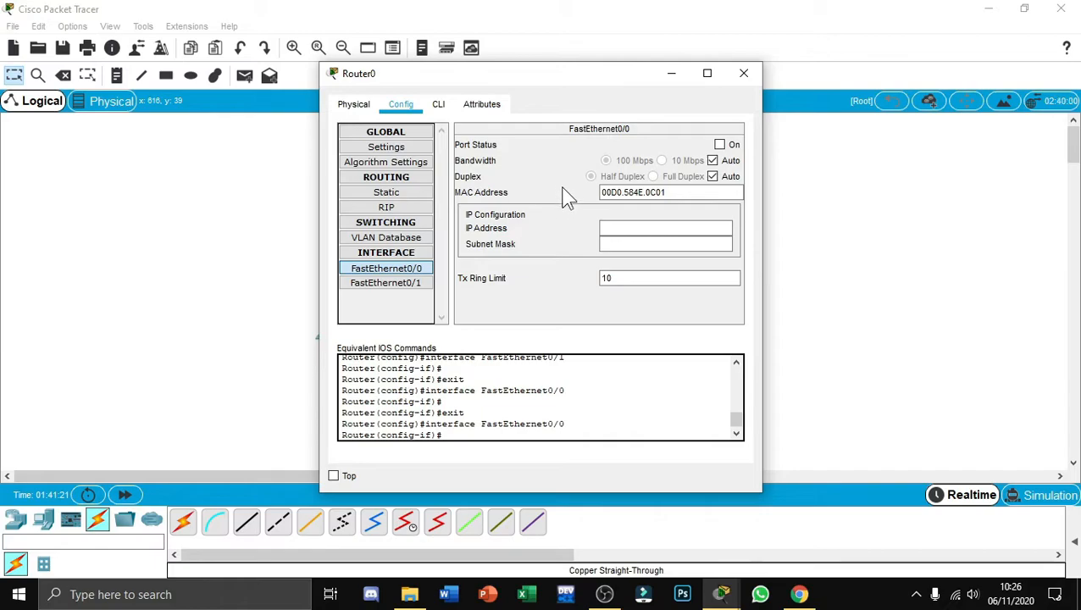
left_click(718, 145)
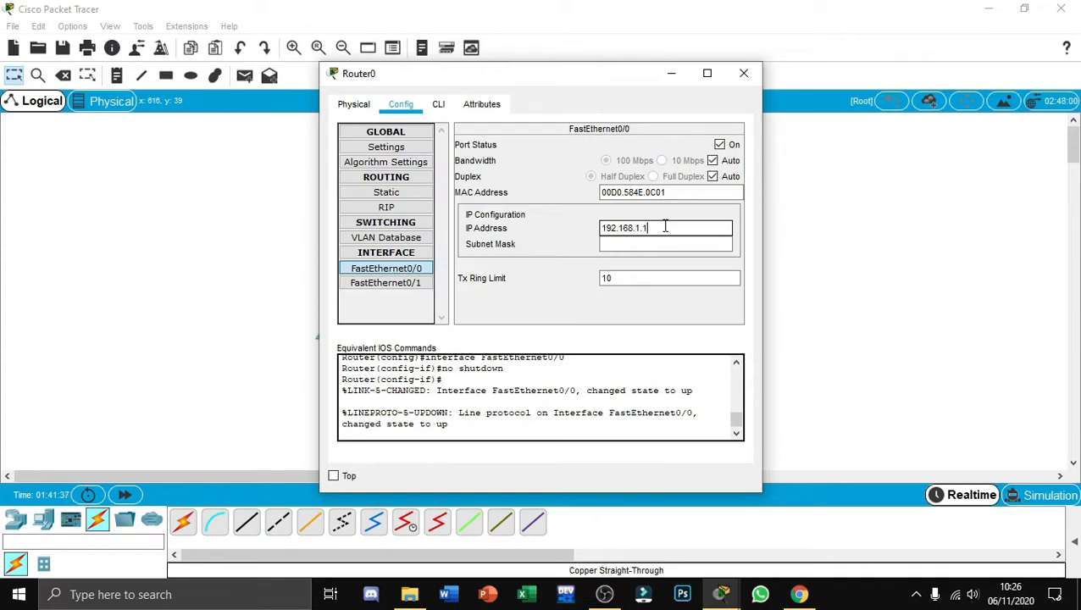
left_click(658, 246)
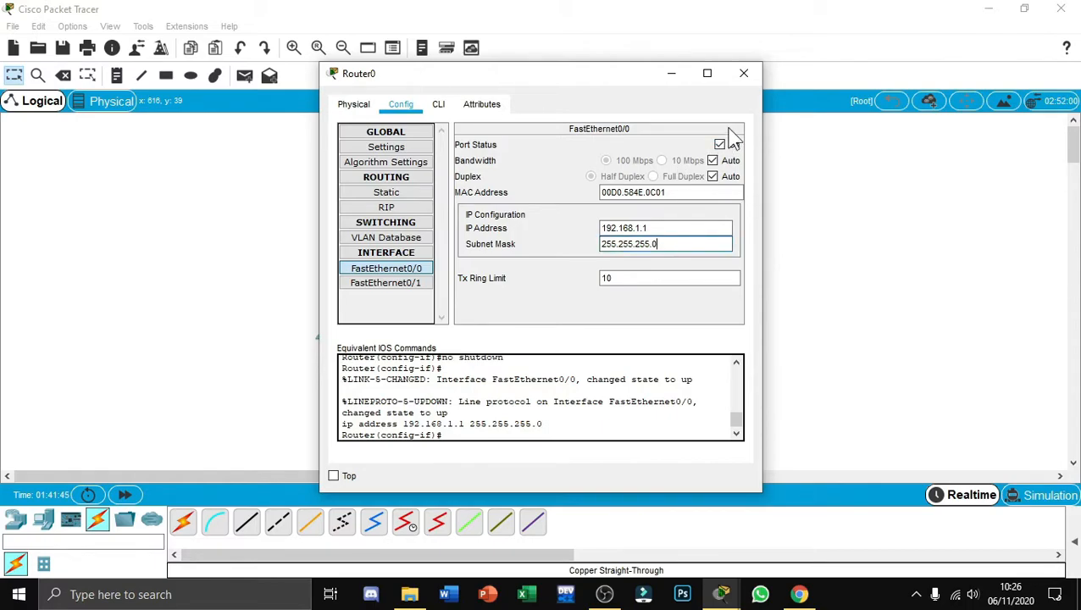
left_click(746, 78)
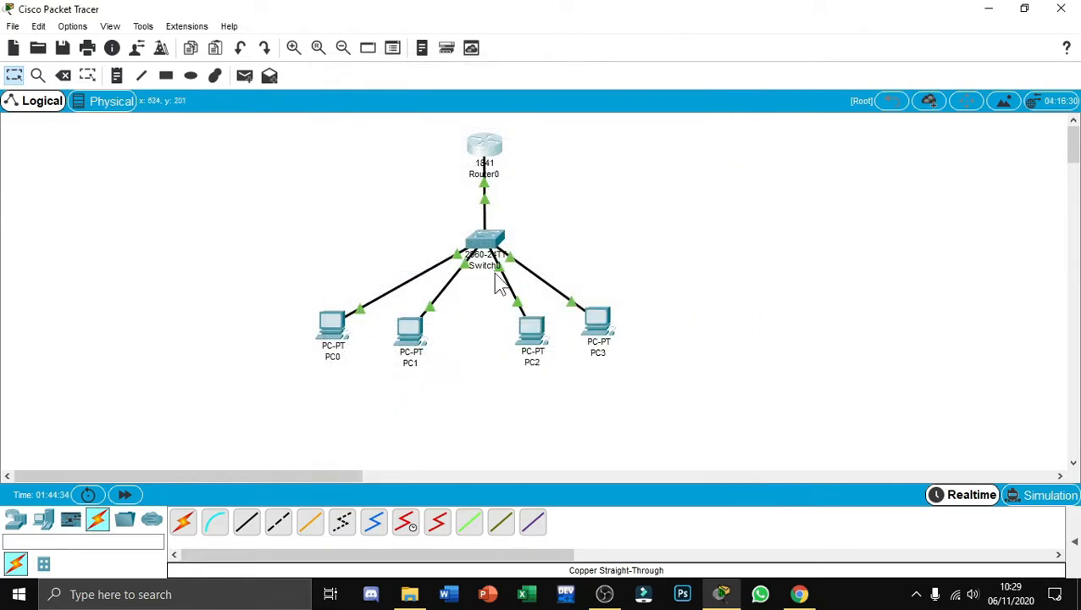
Step: Set PC0's static IPv4 default gateway to 192.168.1.1
left_click(334, 348)
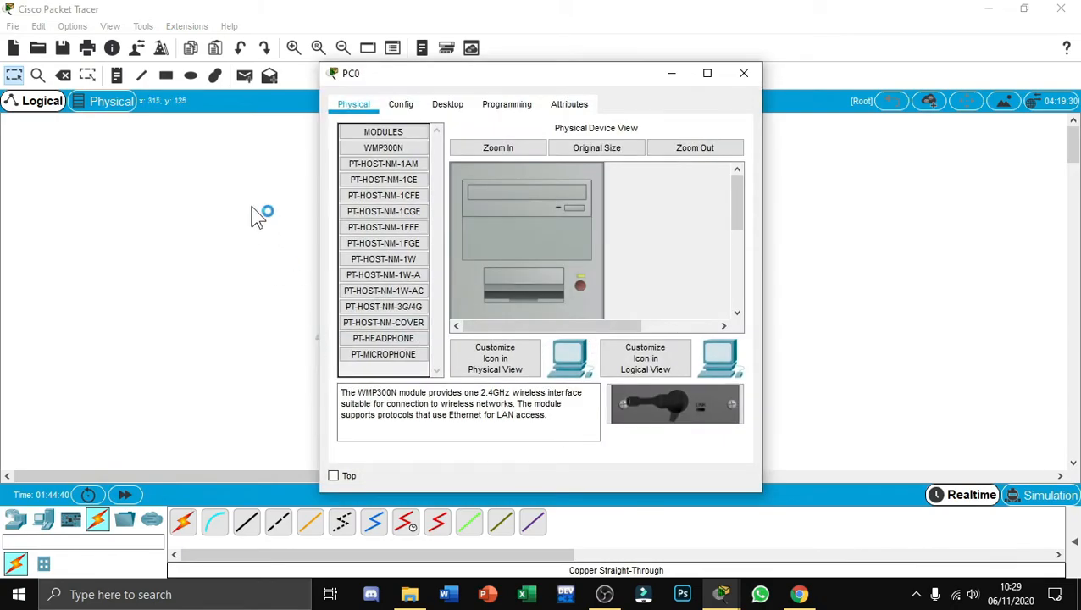
left_click(402, 114)
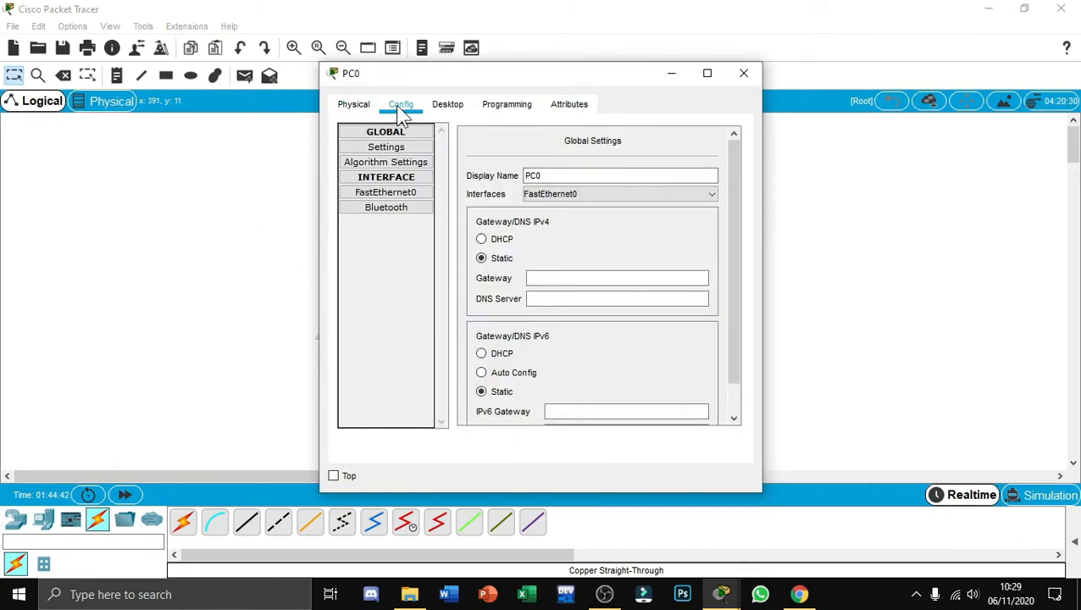
left_click(538, 278)
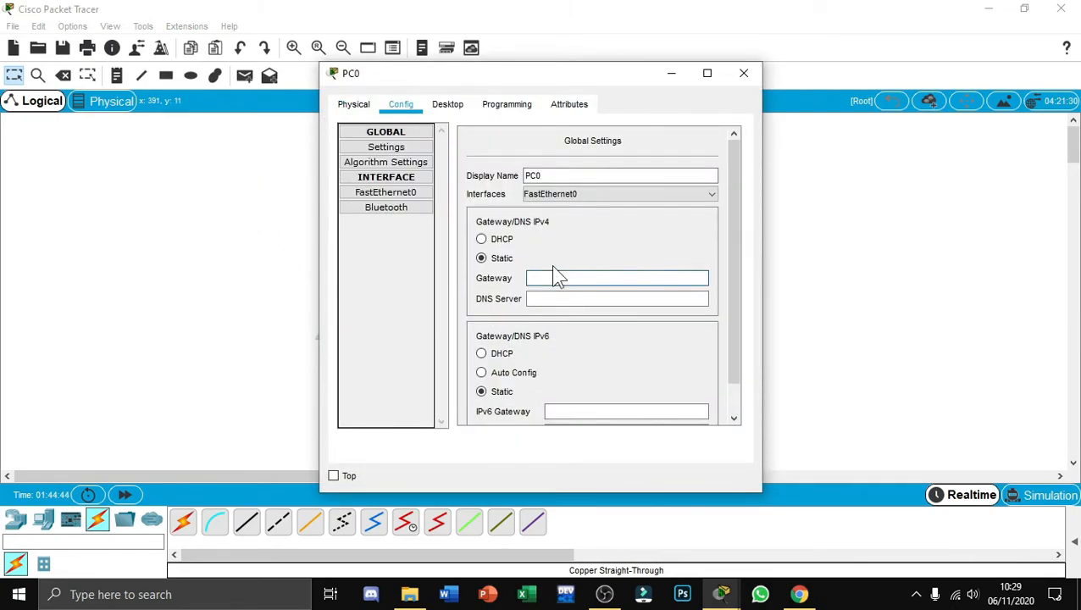
type("192.168.1.1")
left_click(558, 297)
Step: Give PC0's FastEthernet0 interface the static IP address 192.168.1.2 with subnet mask 255.255.255.0 and close its settings
left_click(403, 194)
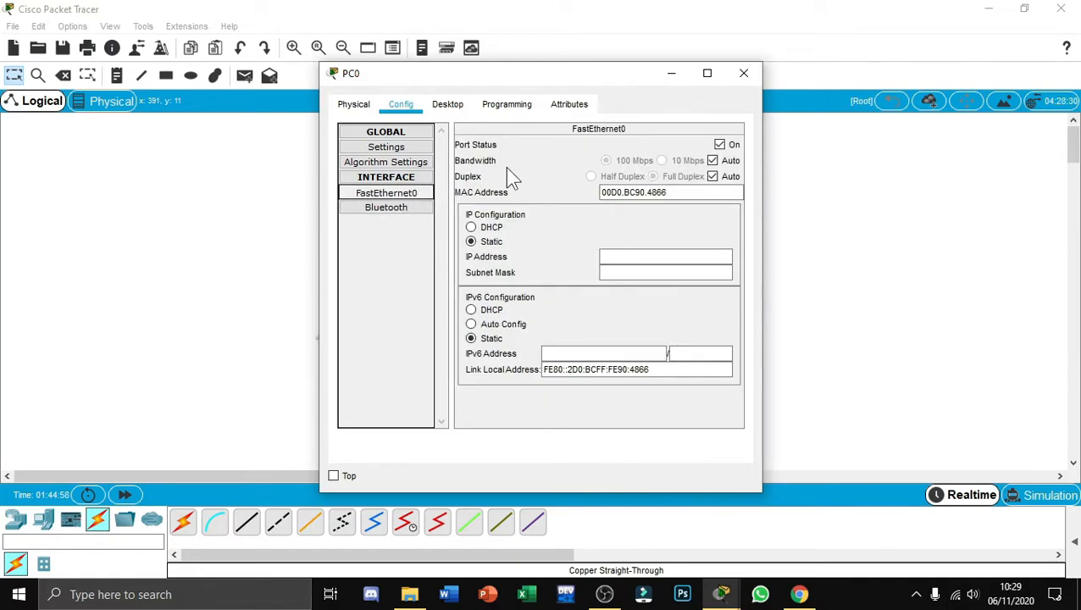
left_click(620, 252)
type("192.168")
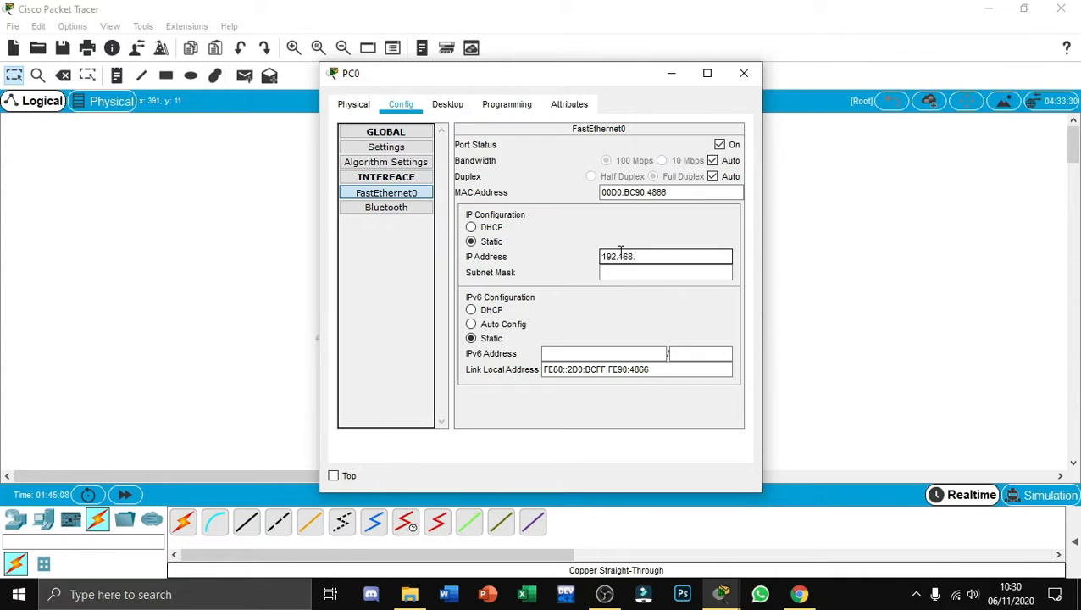
type(".1.2")
left_click(675, 268)
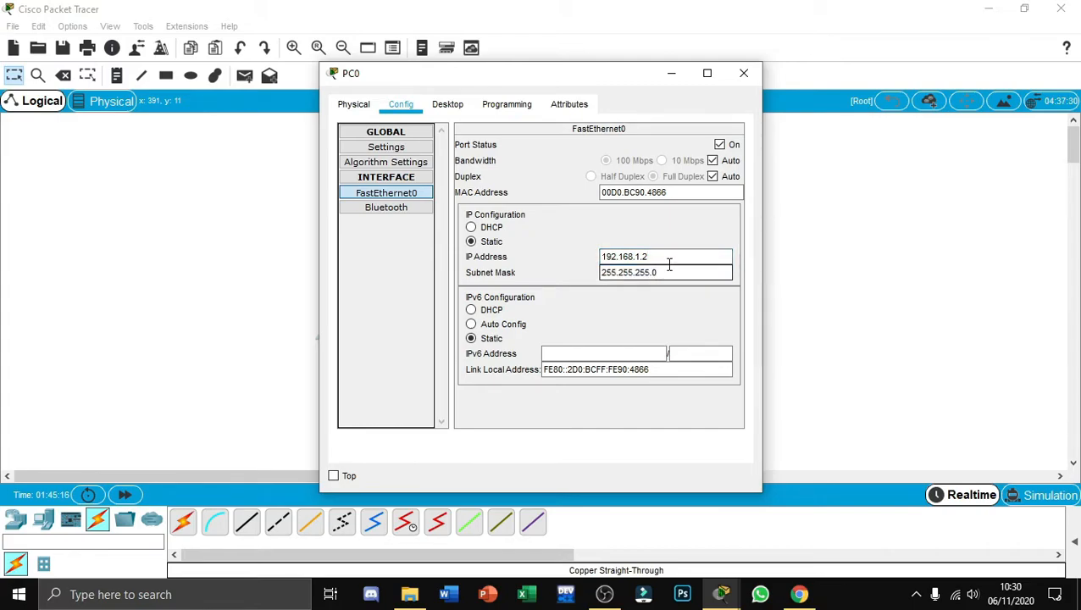
left_click(742, 74)
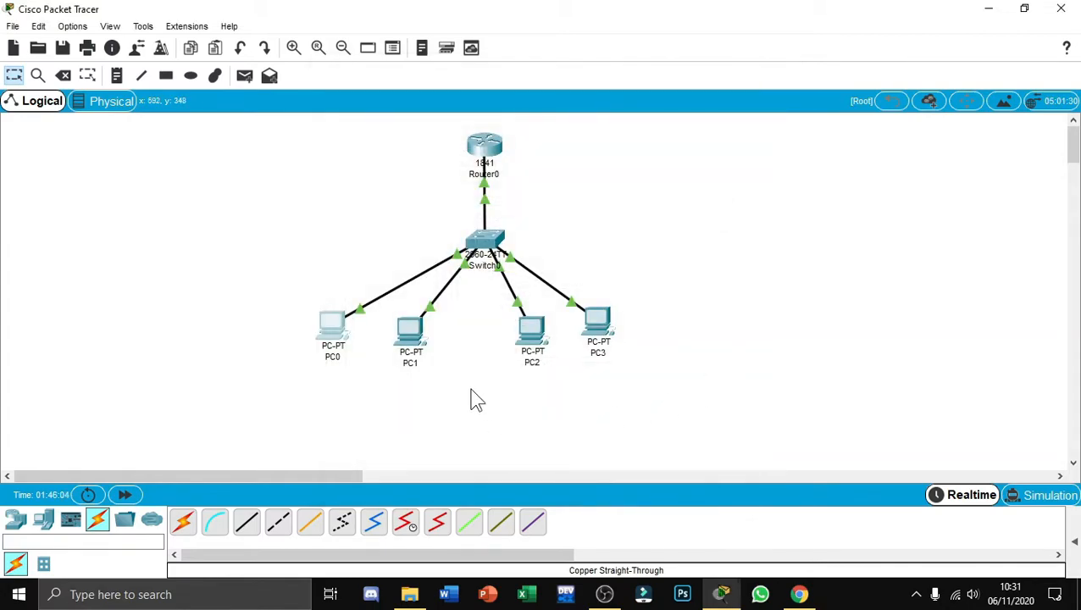
Step: Set PC1's static IPv4 default gateway to 192.168.1.1
left_click(415, 347)
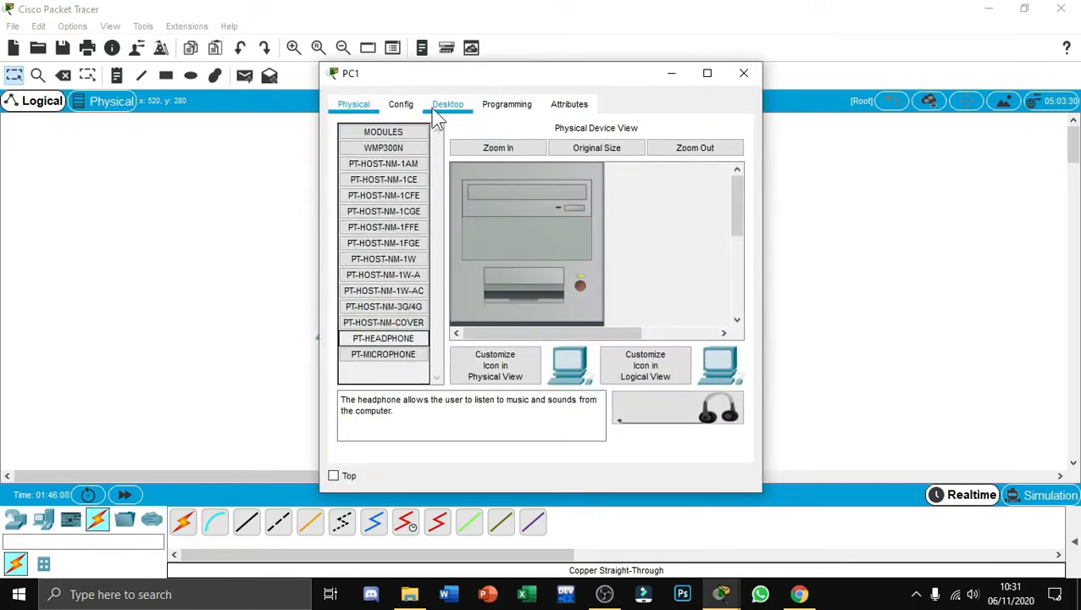
left_click(410, 110)
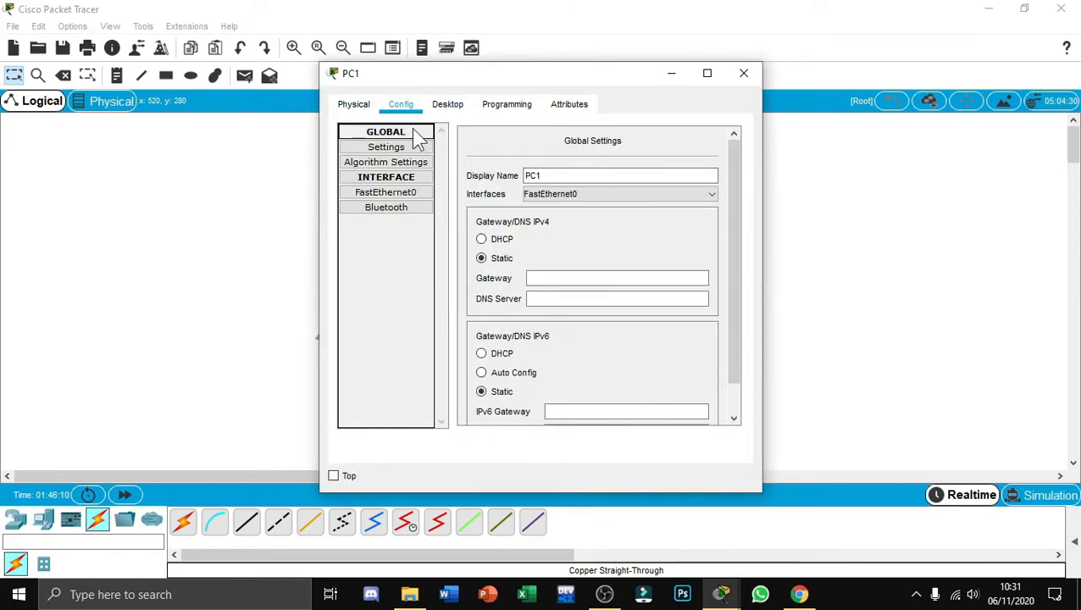
left_click(411, 130)
left_click(412, 132)
left_click(581, 277)
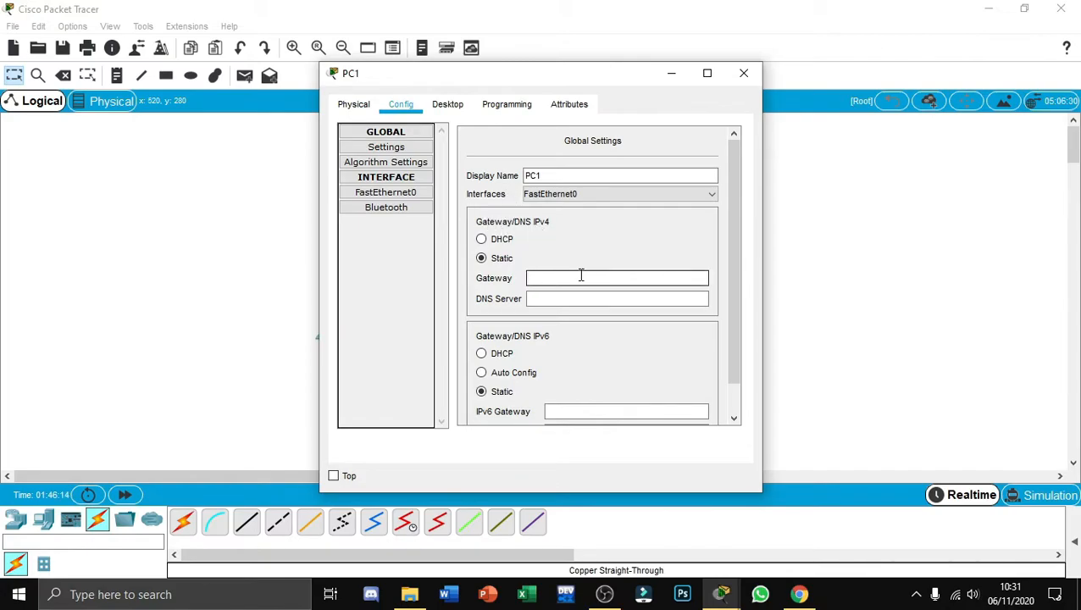
type("192.168.1.1")
left_click(630, 299)
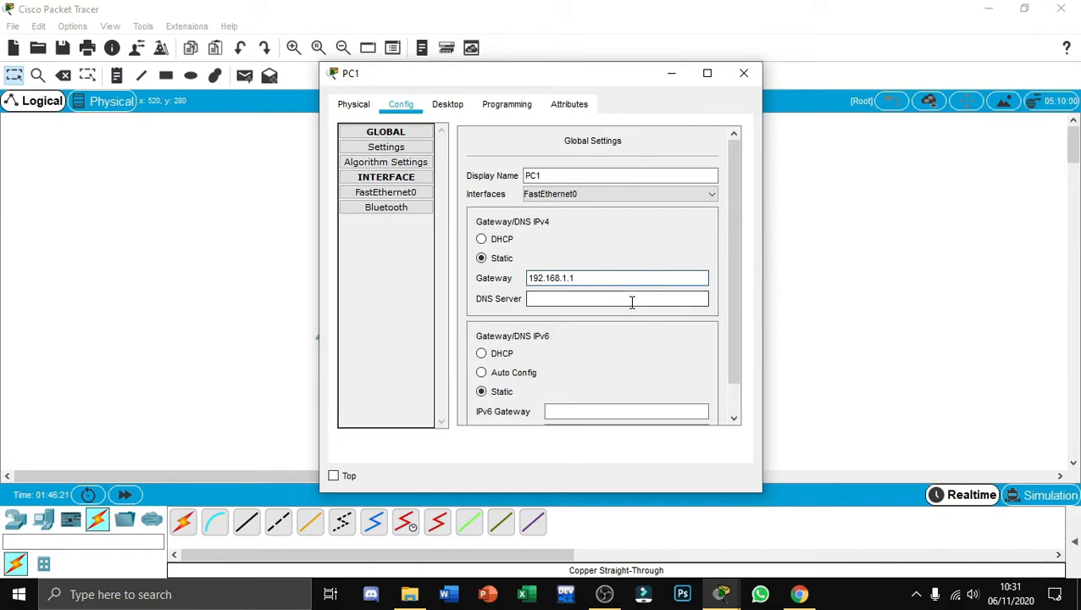
Step: Give PC1's FastEthernet0 interface the static IP address 192.168.1.3 with subnet mask 255.255.255.0 and close its settings
left_click(392, 195)
left_click(650, 258)
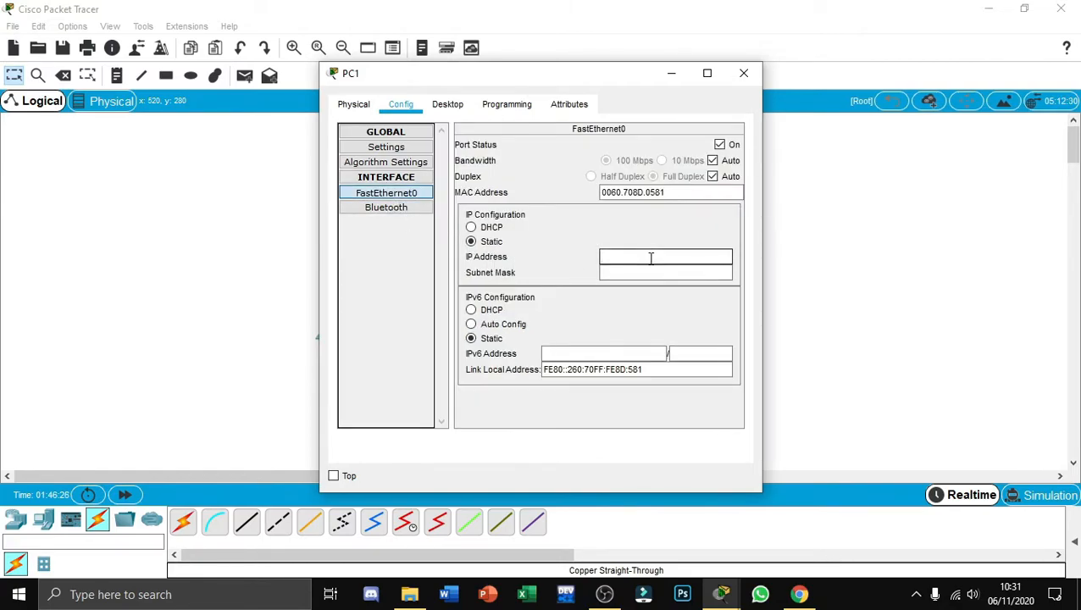
type("192.168.1.3")
left_click(717, 272)
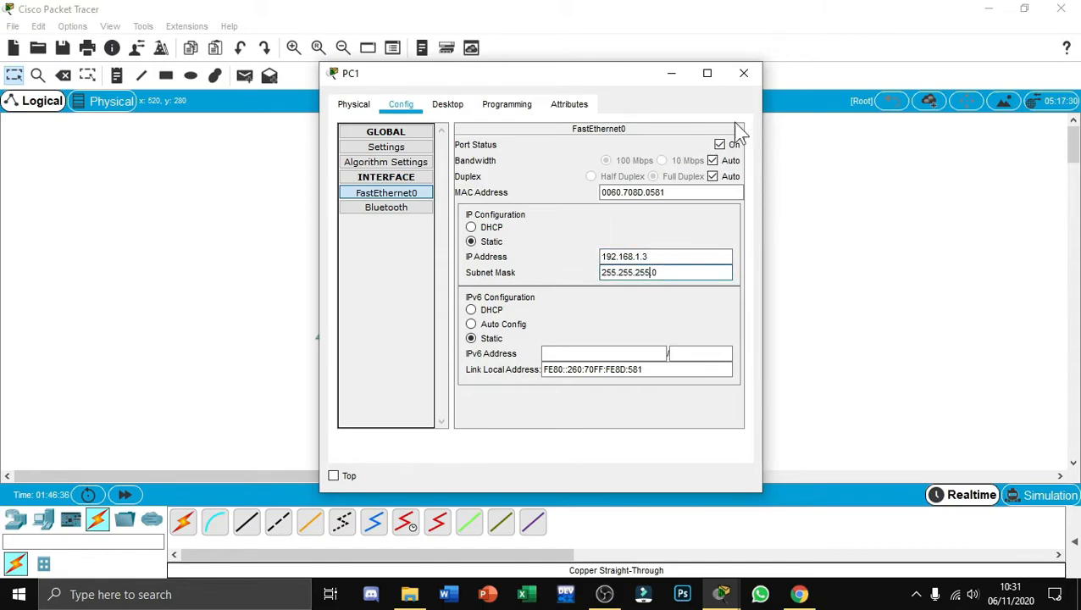
left_click(749, 78)
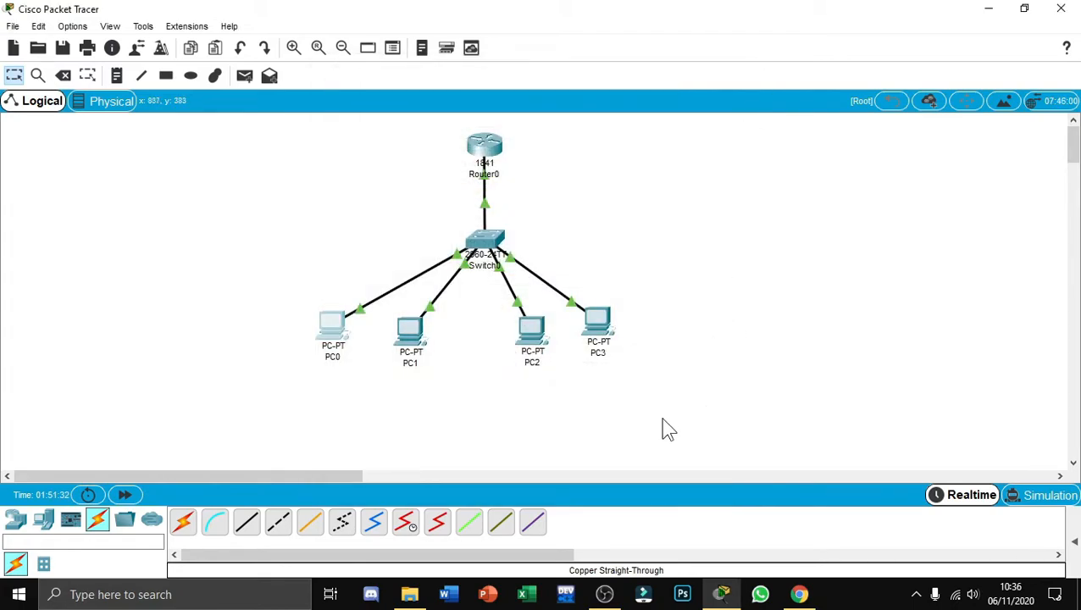
Step: Set PC2's static IPv4 default gateway to 192.168.20.1
left_click(531, 347)
left_click(559, 353)
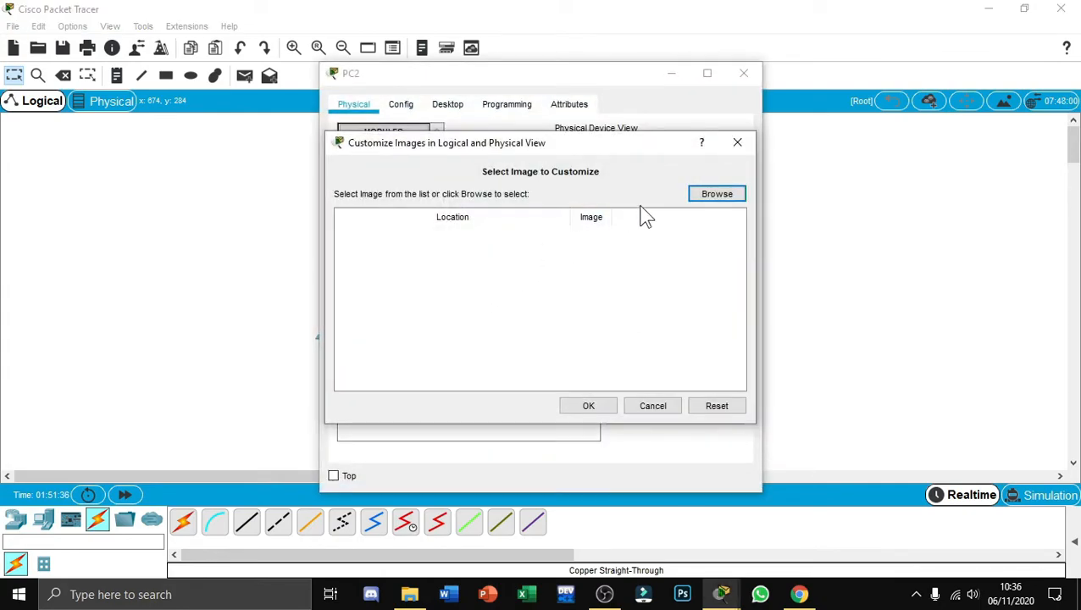
left_click(737, 142)
left_click(401, 106)
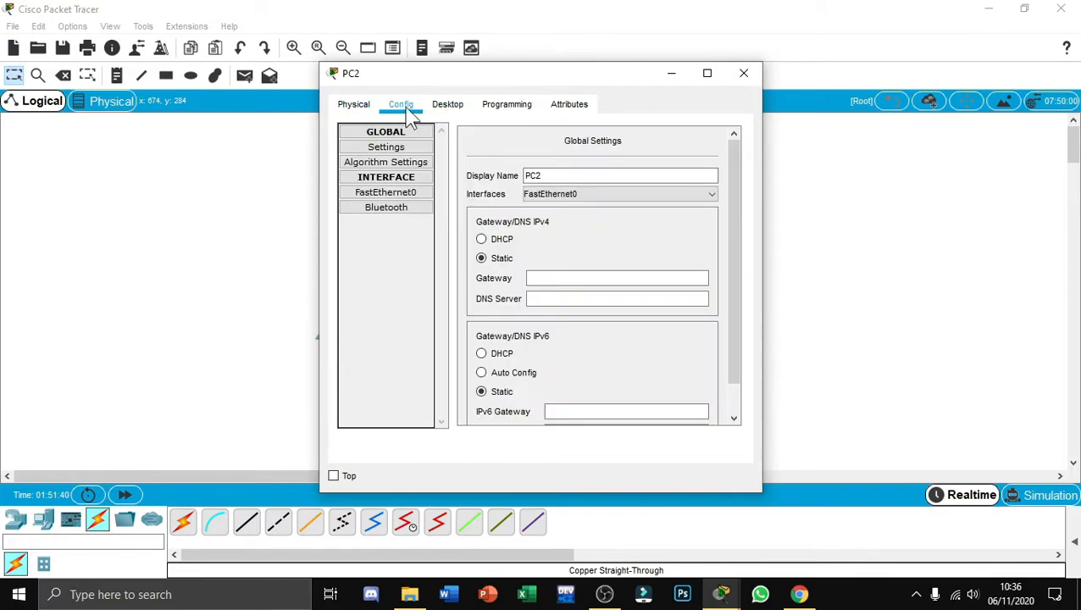
left_click(410, 130)
left_click(585, 280)
type("19")
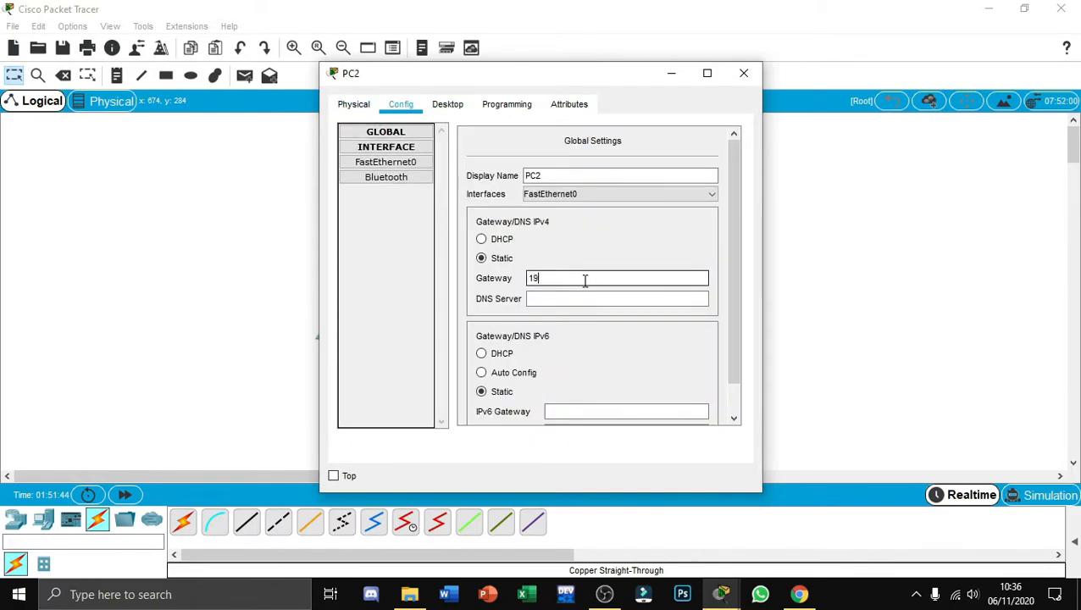
type("2.168.20.1")
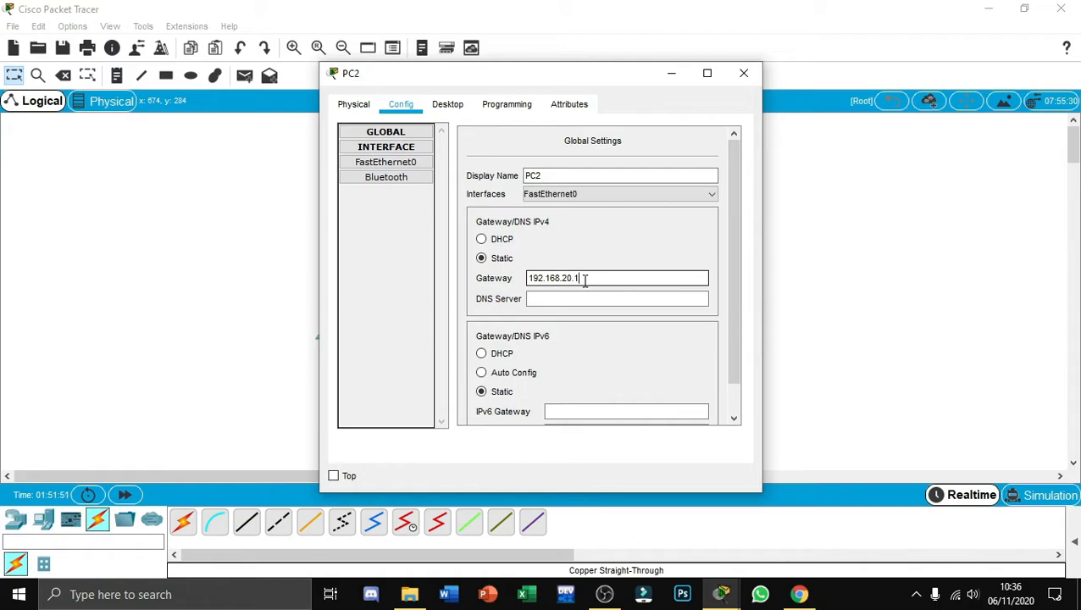
Step: Give PC2's FastEthernet0 interface the static IP address 192.168.20.2 with subnet mask 255.255.255.0 and close its settings
left_click(387, 164)
left_click(628, 261)
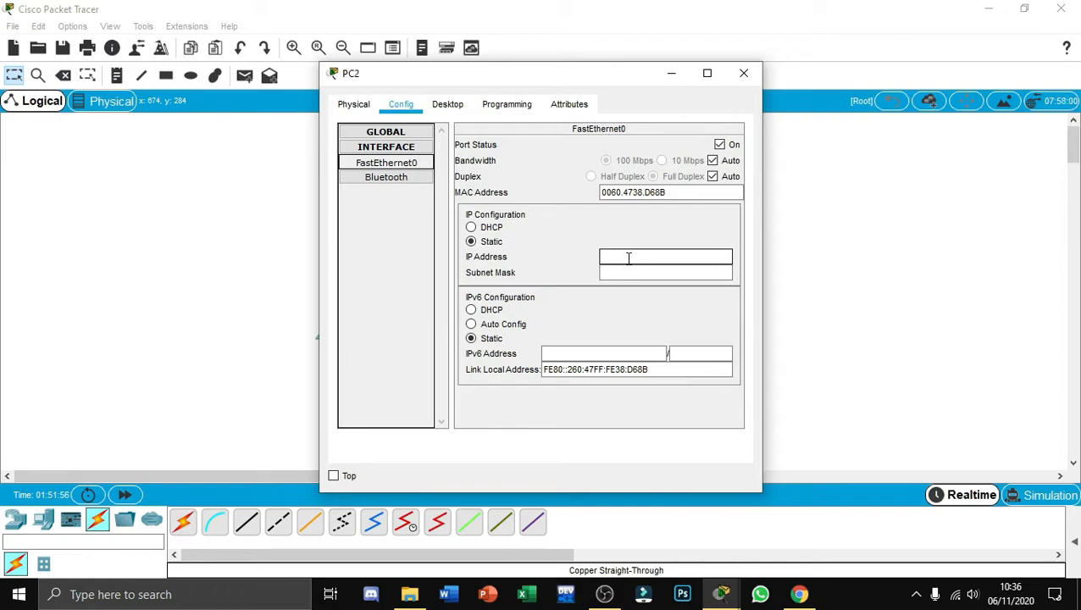
type("19")
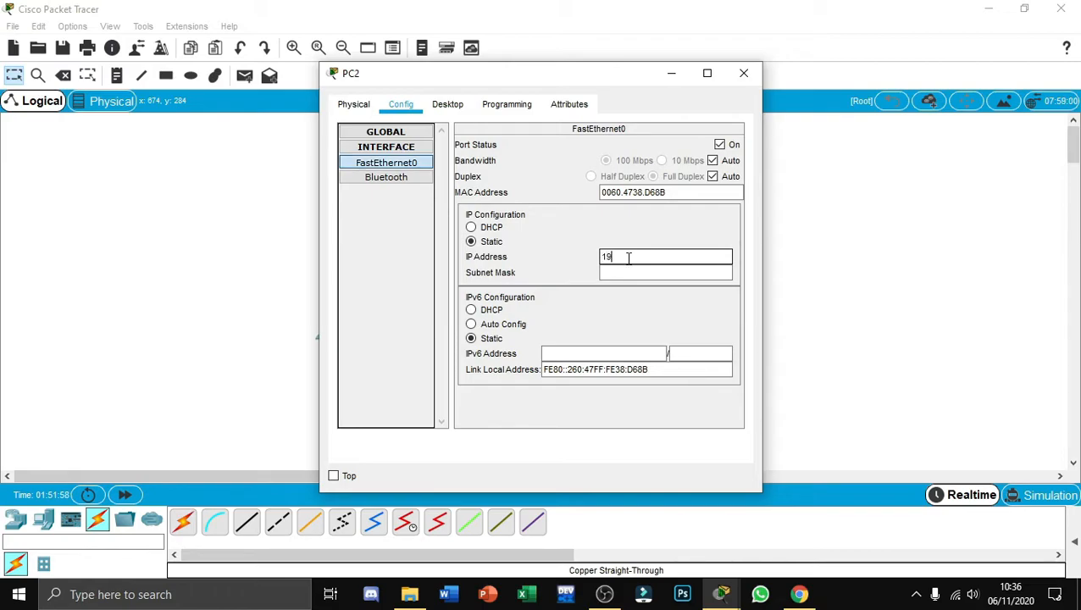
type("2.168.20.2")
left_click(629, 277)
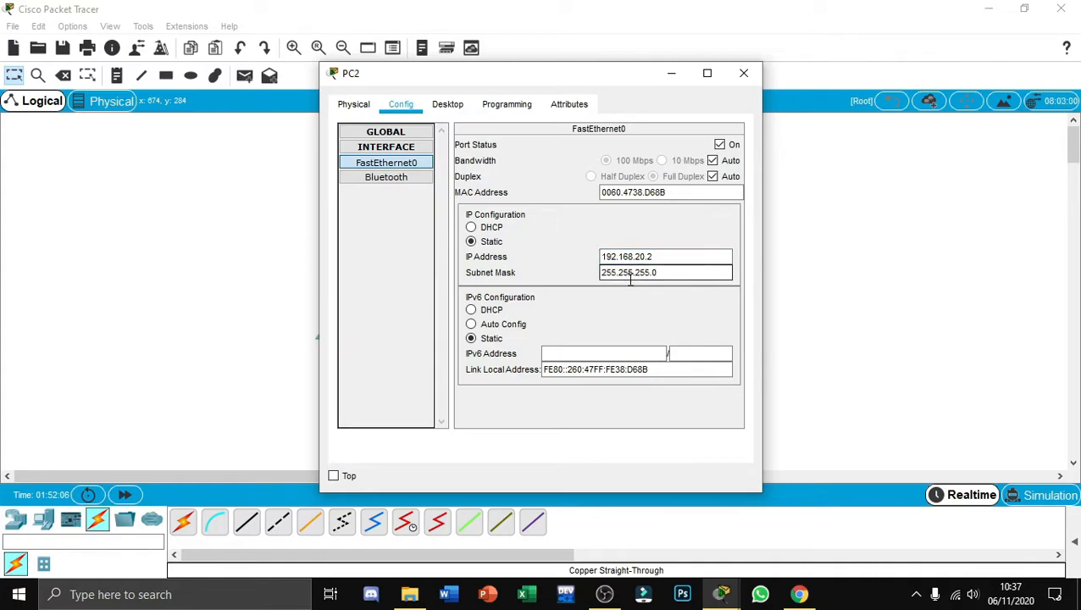
left_click(744, 80)
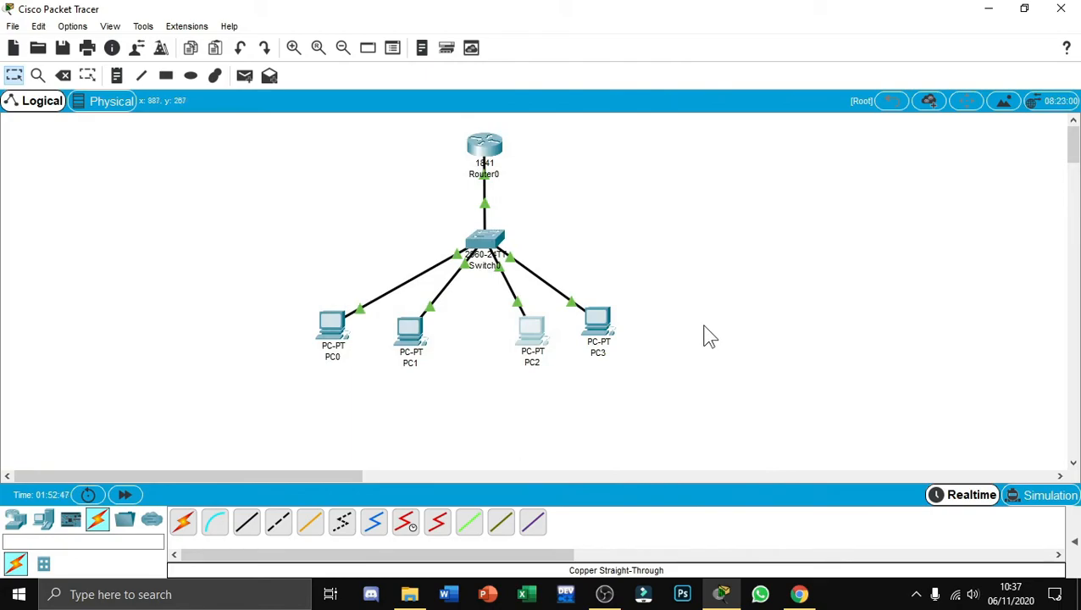
Step: Set PC3's static IPv4 default gateway to 192.168.20.1
left_click(600, 325)
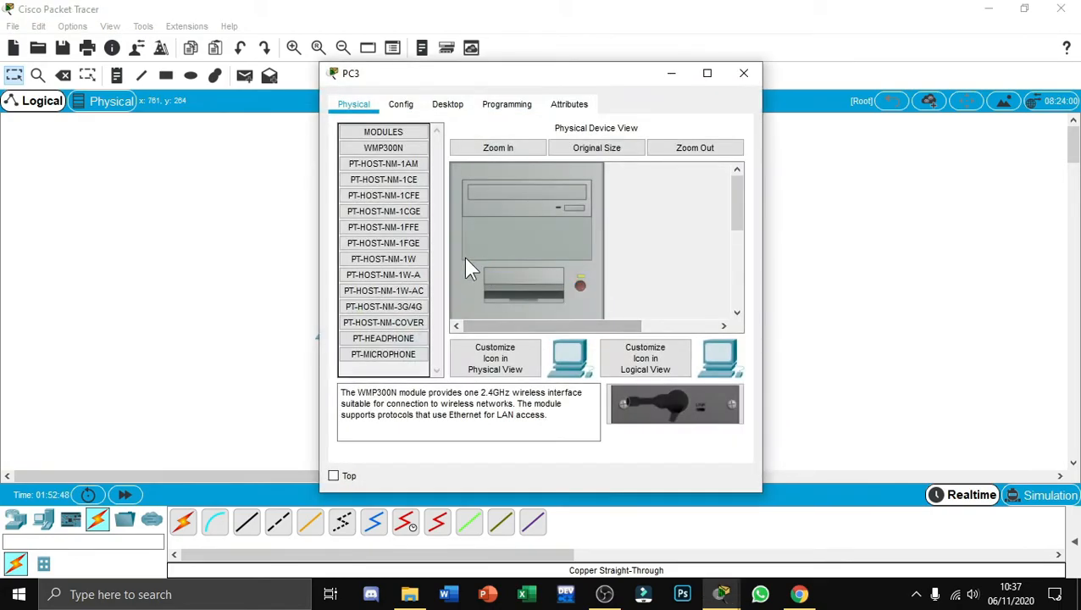
left_click(403, 106)
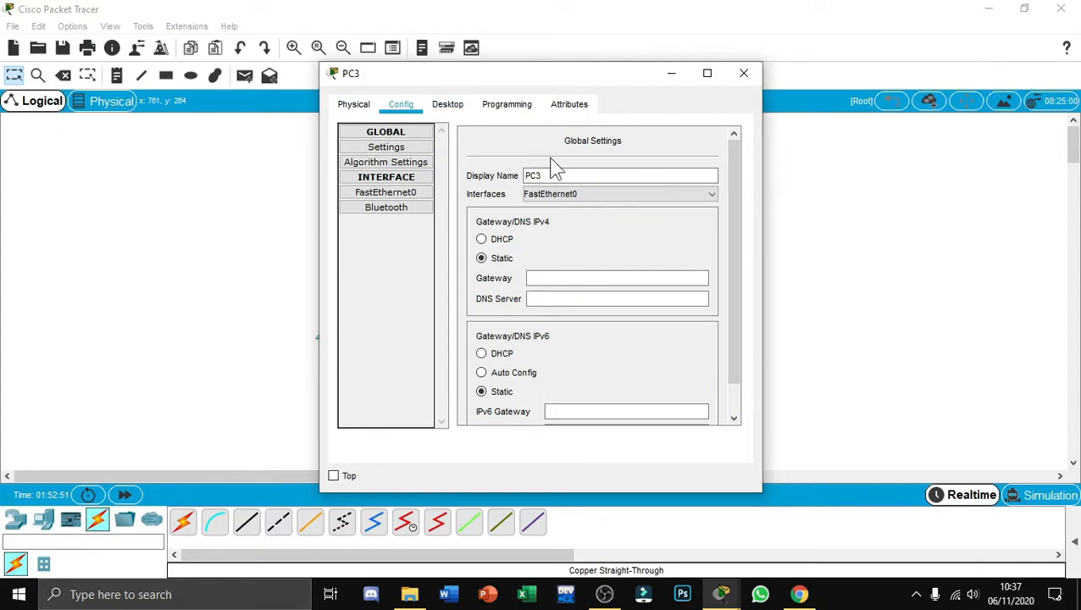
left_click(556, 277)
type("192.1")
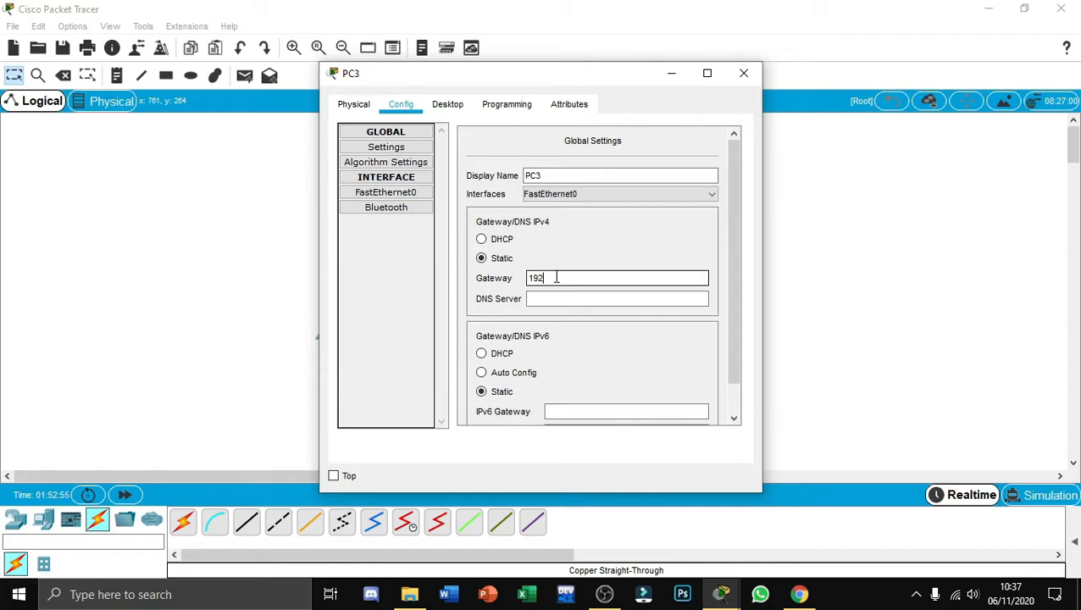
type("68.20.1")
left_click(592, 300)
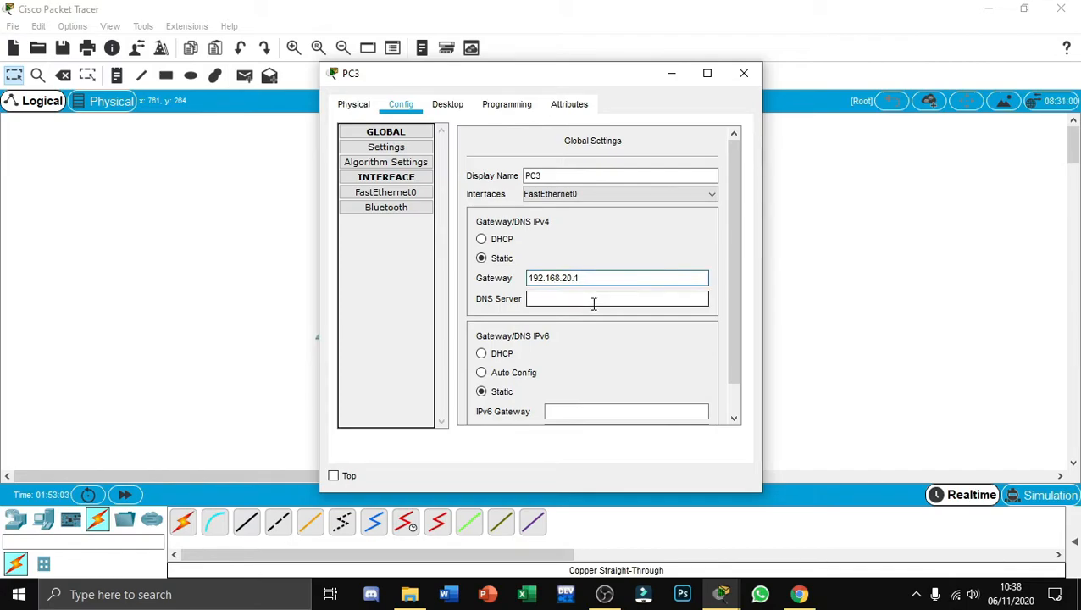
Step: Give PC3's FastEthernet0 interface the static IP address 192.168.20.3 with subnet mask 255.255.255.0 and close its settings
left_click(403, 196)
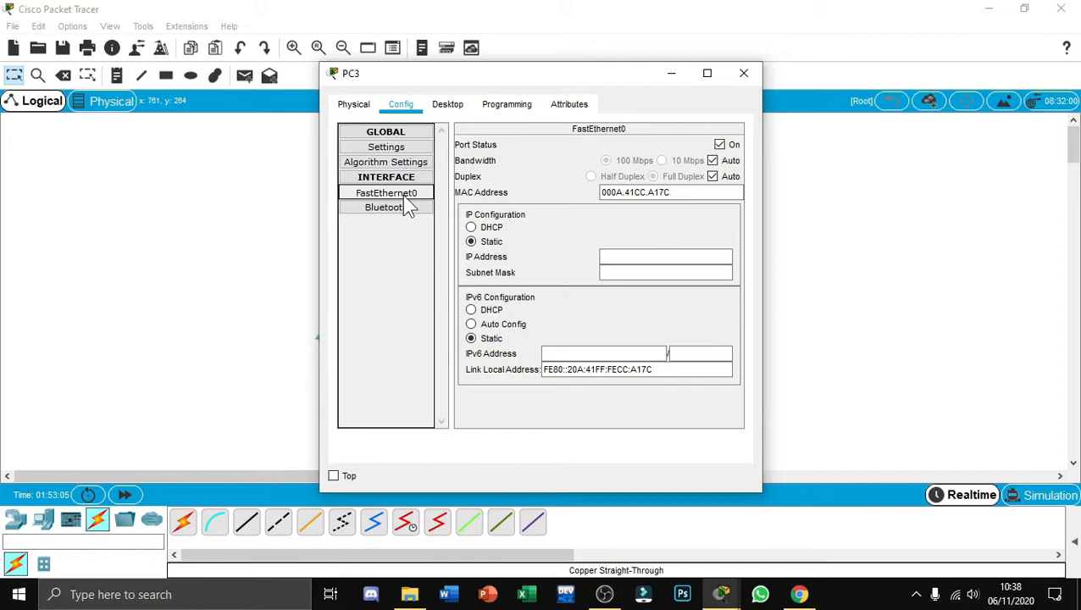
left_click(635, 258)
type("192.168")
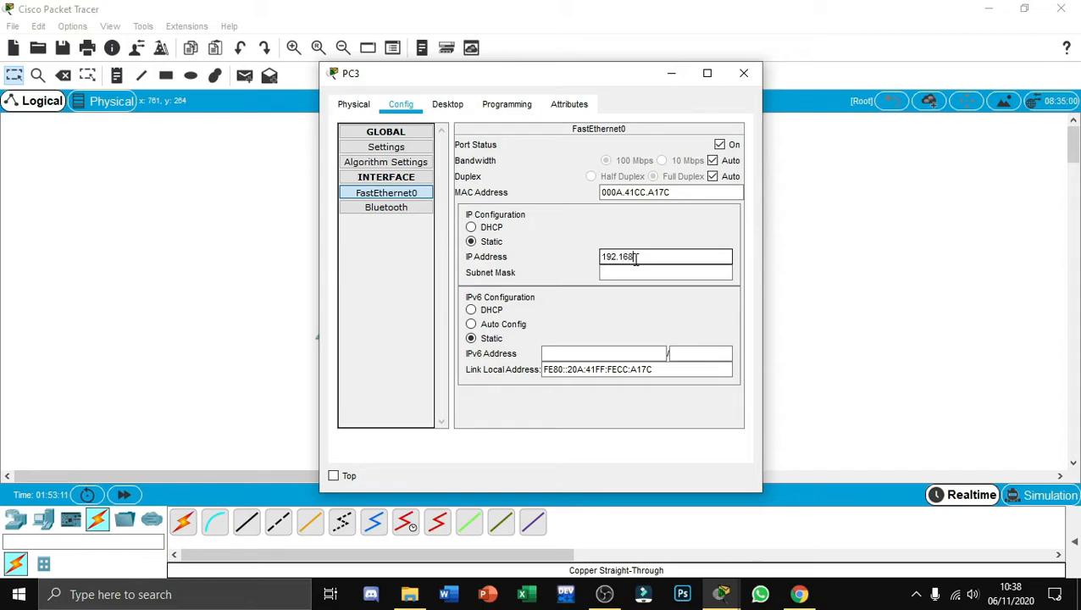
type(".20.3")
left_click(635, 275)
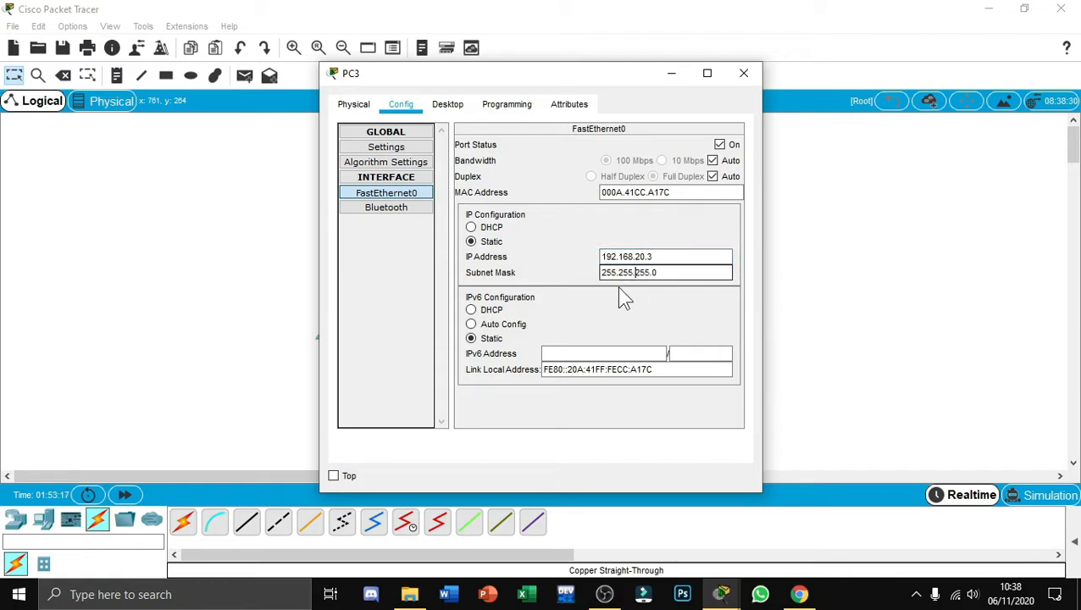
left_click(742, 74)
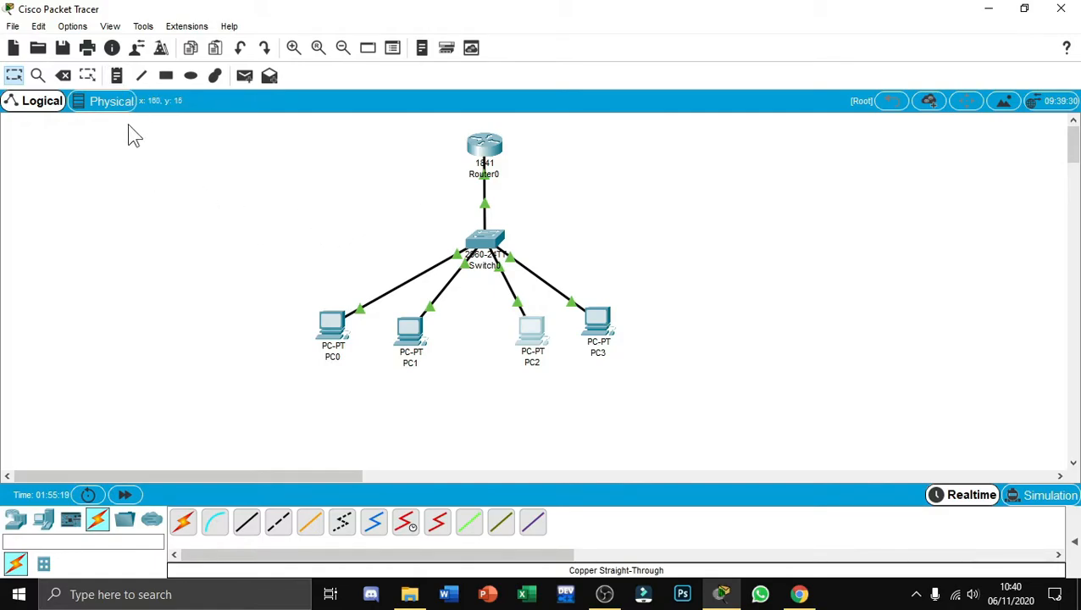
Step: Place a text note reading 192.168.20.1 to the right of the link between Router0 and Switch0
left_click(116, 76)
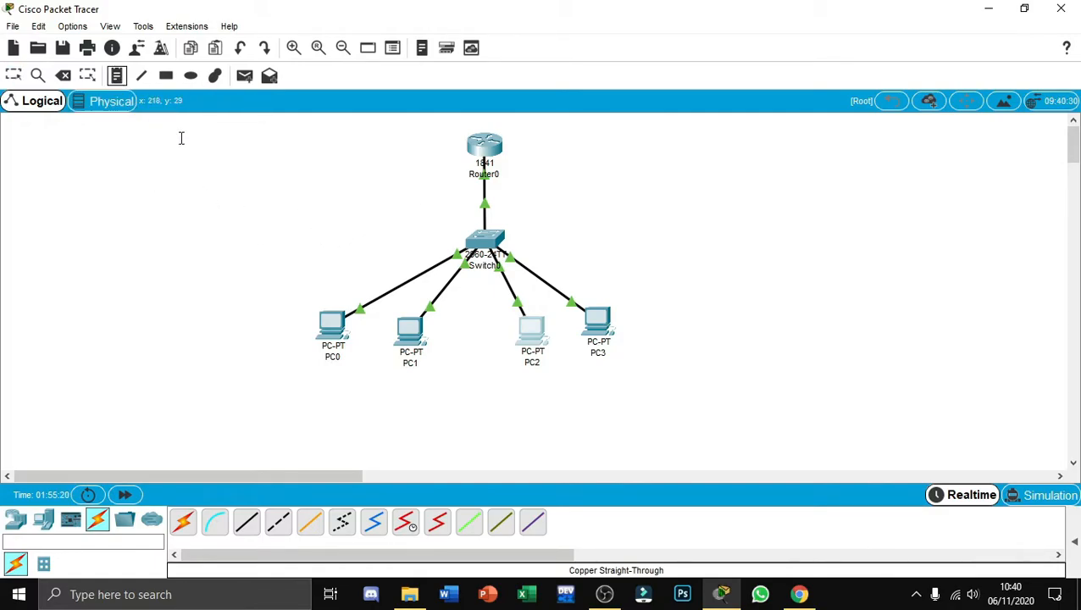
left_click(563, 188)
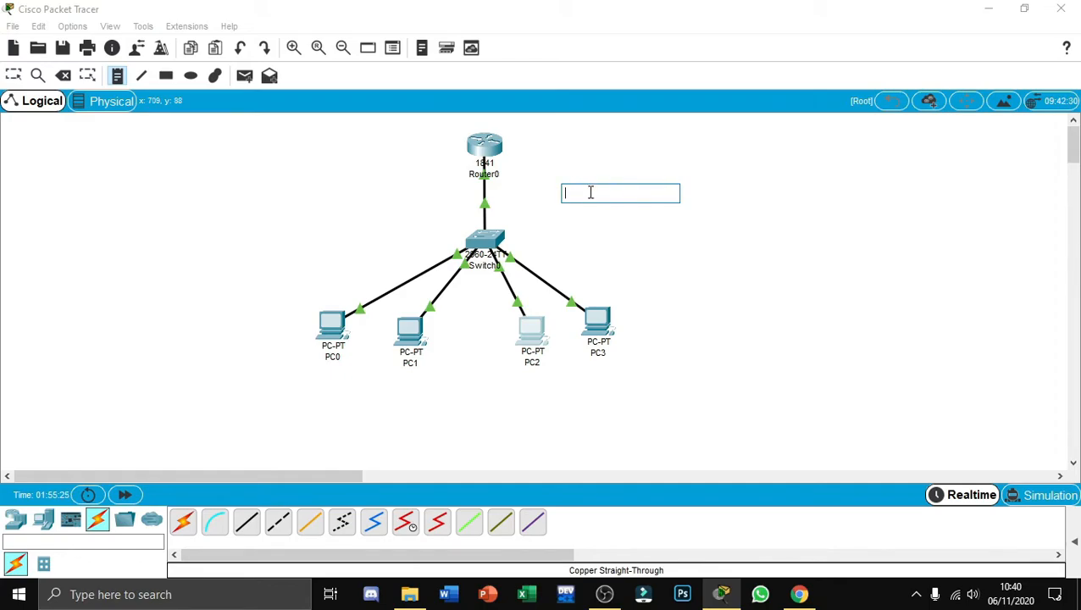
type("192.1")
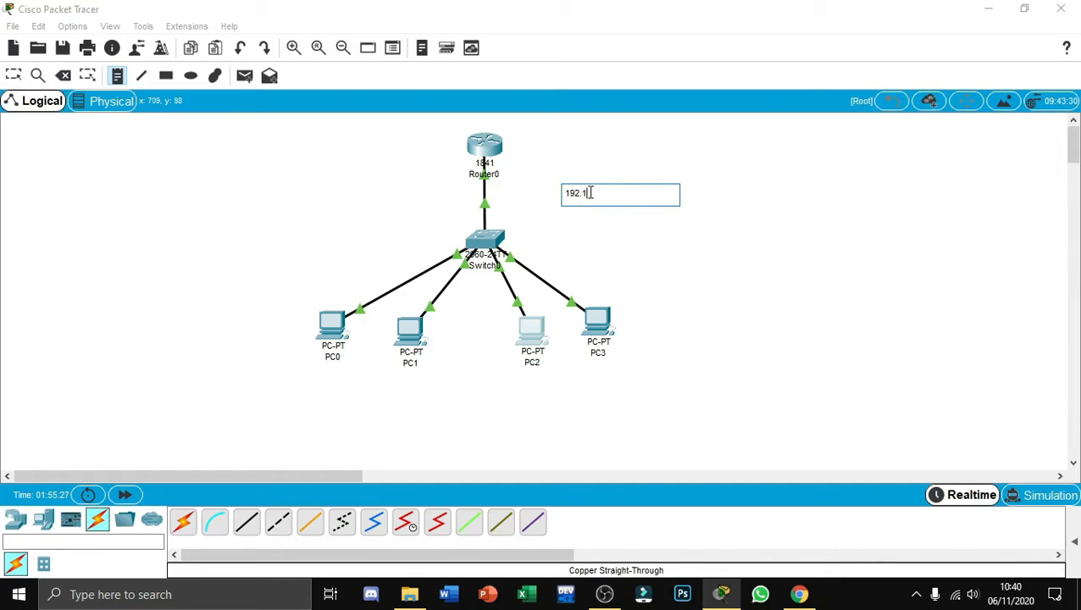
type("68.20.1")
left_click(635, 225)
left_click(596, 198)
left_click(585, 194)
Step: Place a text note reading 192.168.1.1" to the left of Router0
left_click(382, 164)
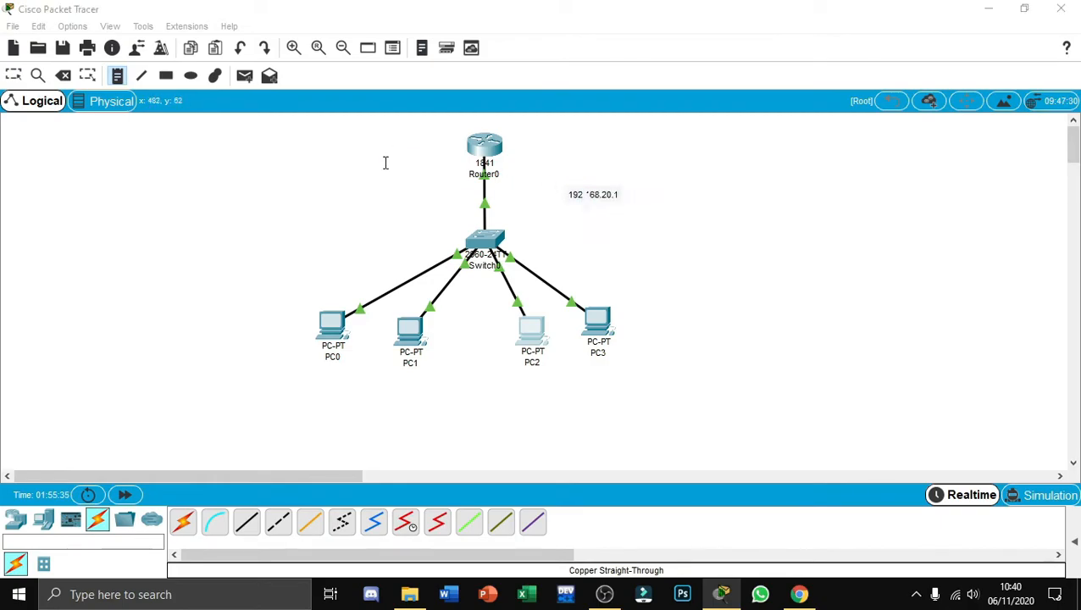
left_click(332, 164)
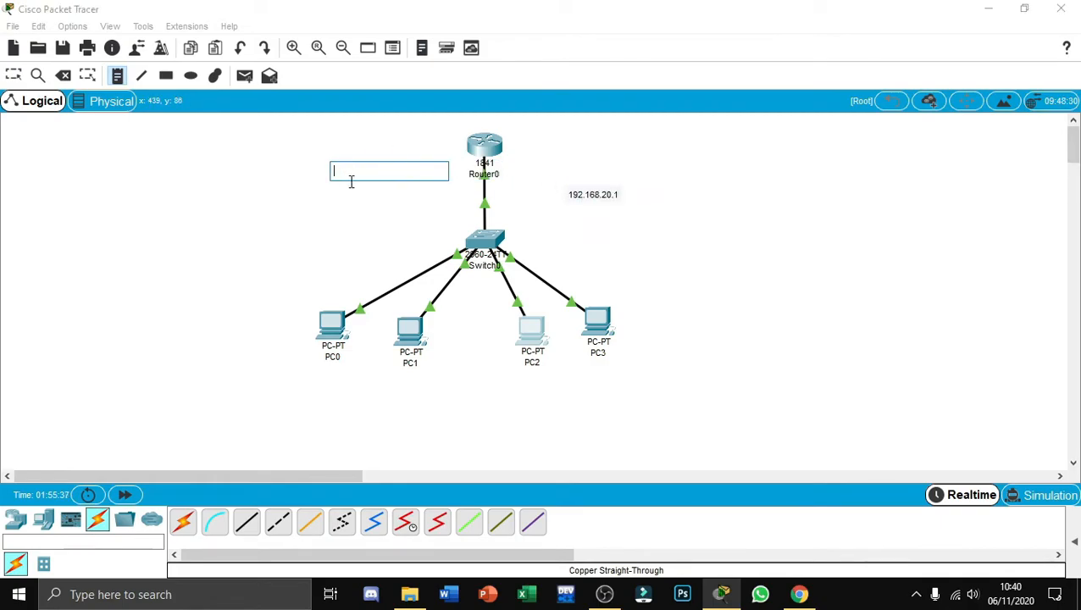
type("192")
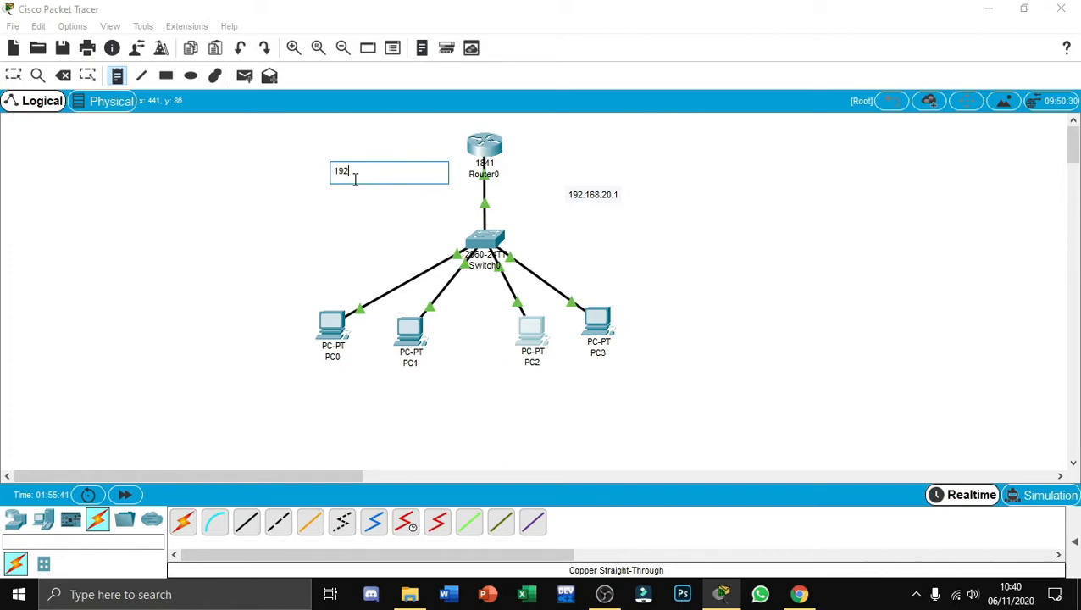
type(".168.1.1")
type("\"")
Step: Place text notes reading 192.168.1.2 below PC0 and 192.168.1.3 below PC1
left_click(289, 385)
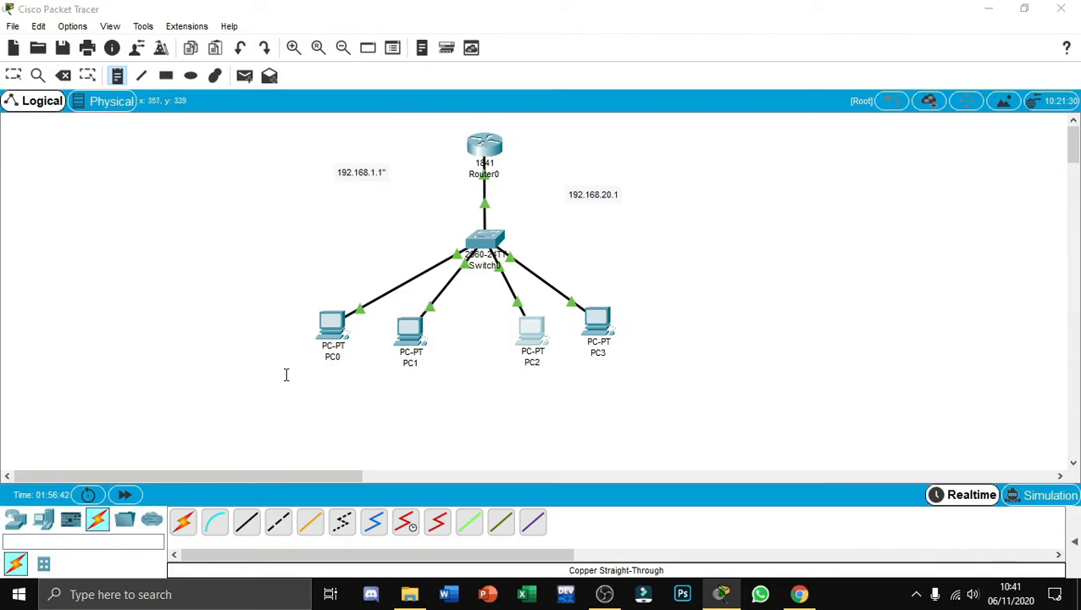
left_click(287, 374)
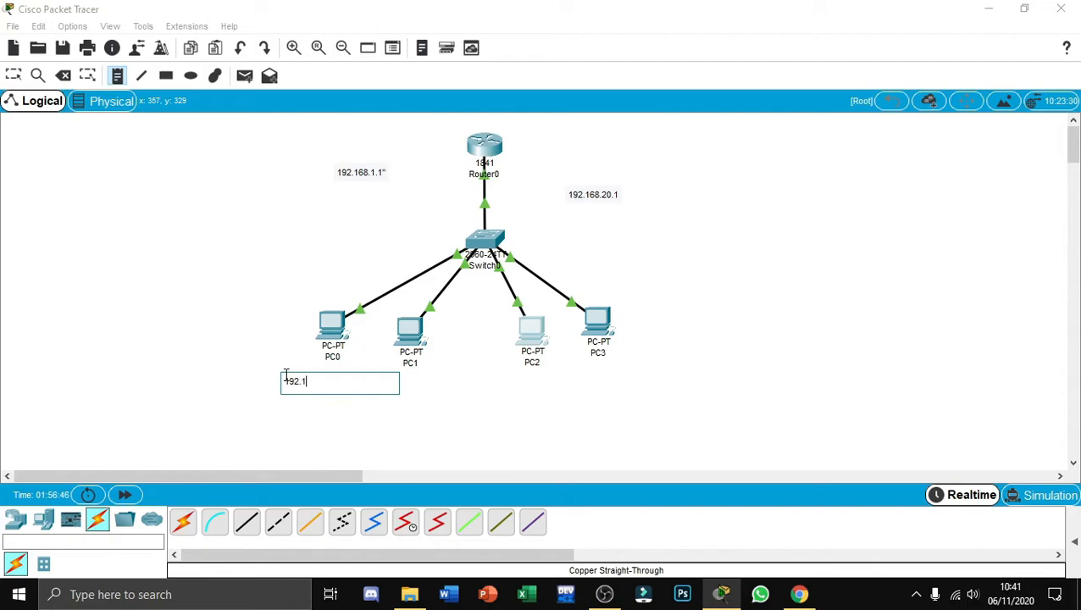
type("192.168.1.2")
left_click(387, 406)
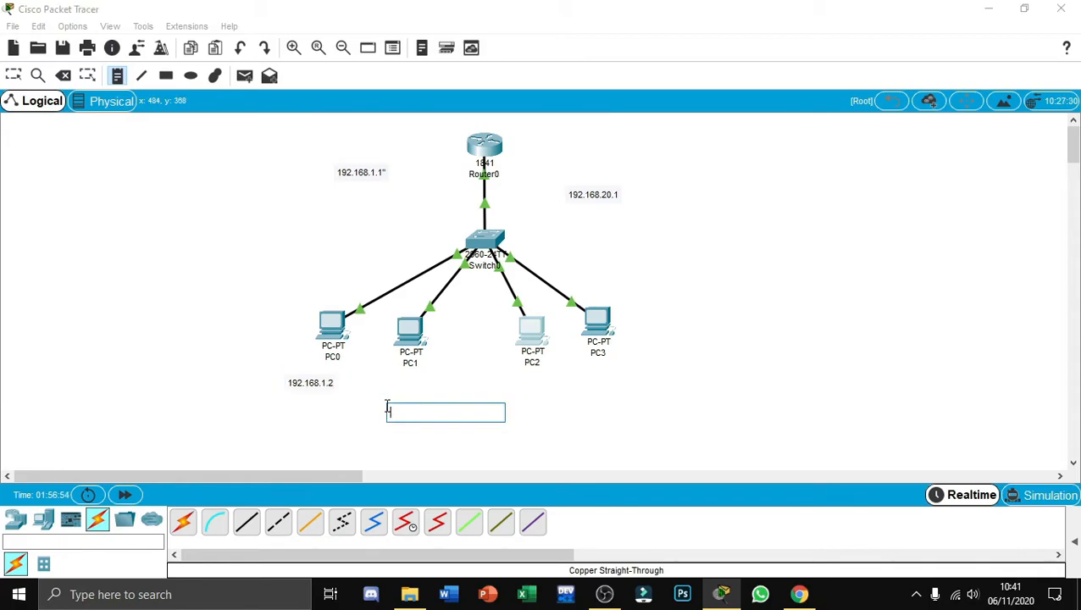
type("192")
type(".168")
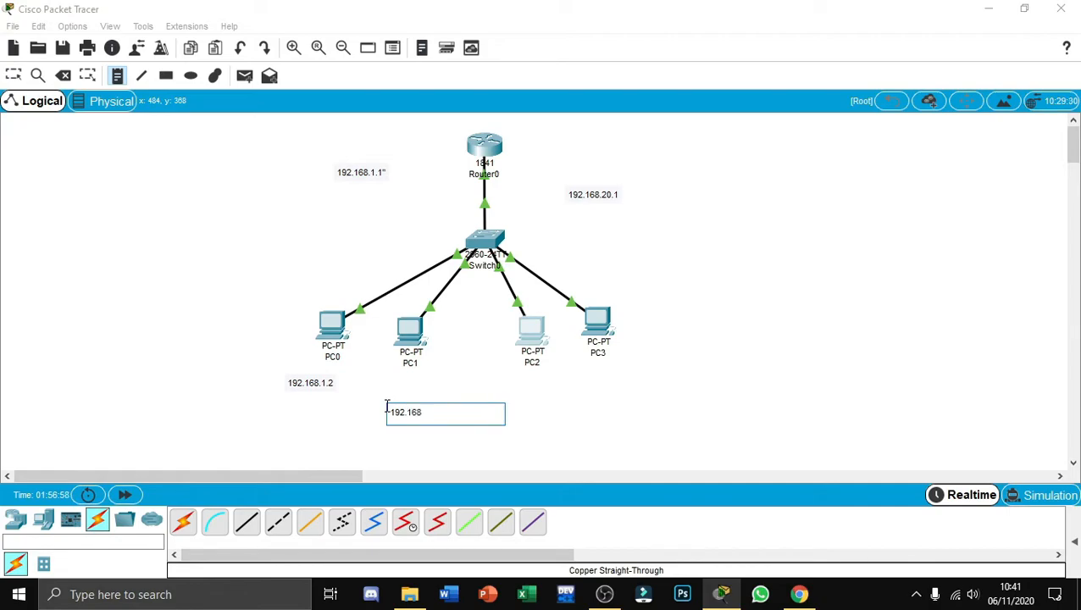
type(".1.3")
Step: Place text notes reading 192.168.20.2 below PC2 and 192.168.20.3 below PC3
left_click(519, 378)
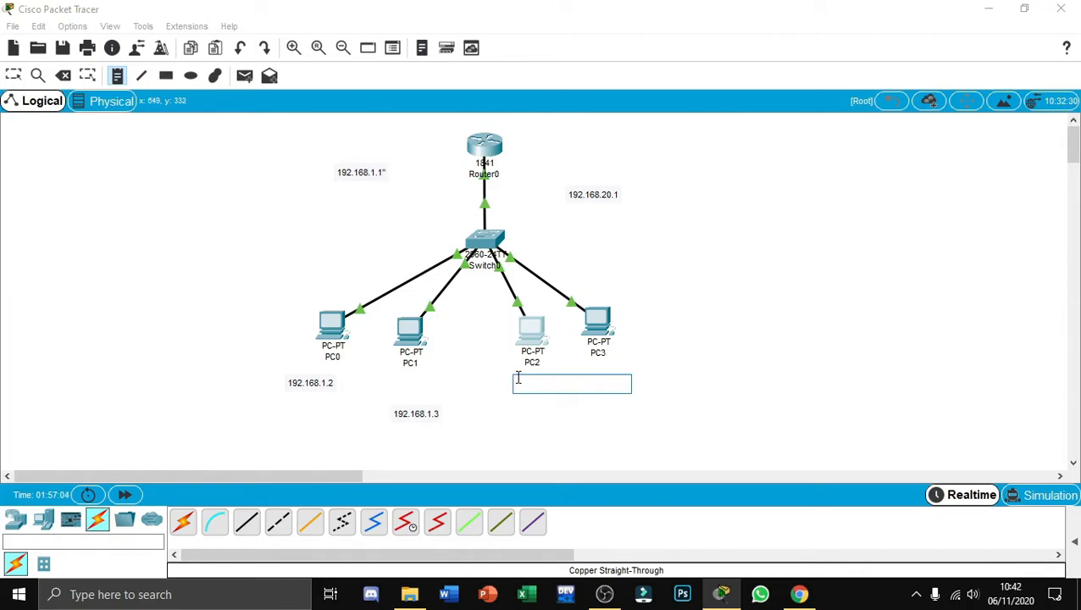
type("19")
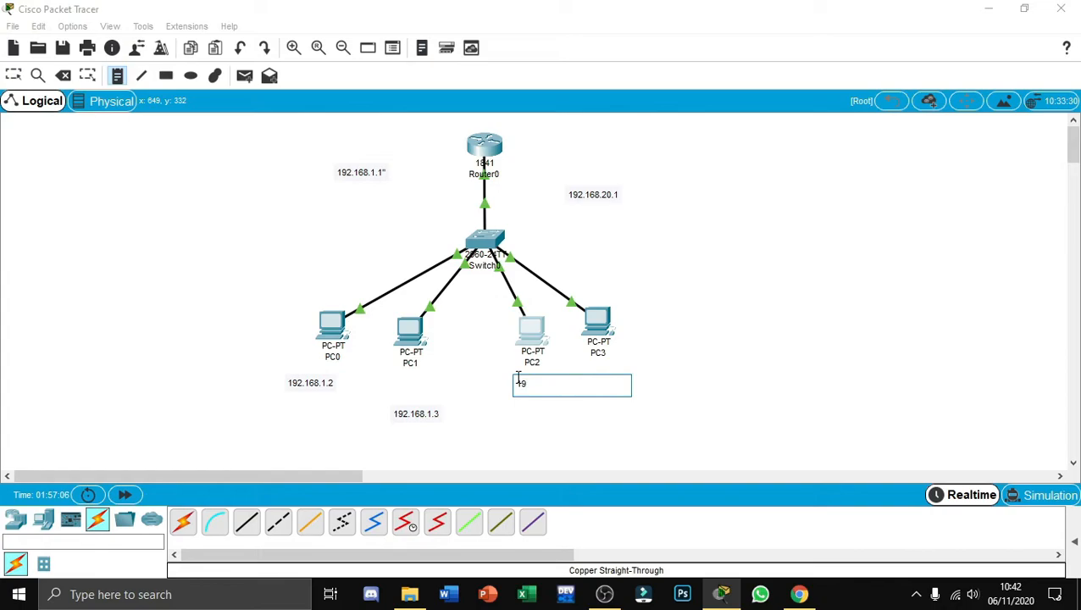
type("2.168.20.2")
left_click(605, 368)
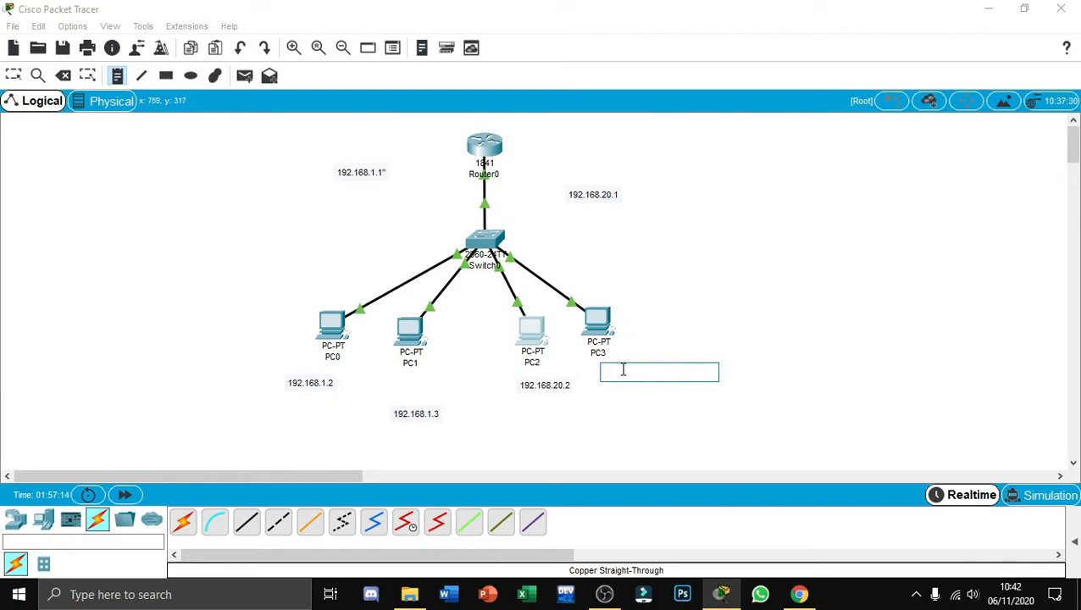
type("192.1")
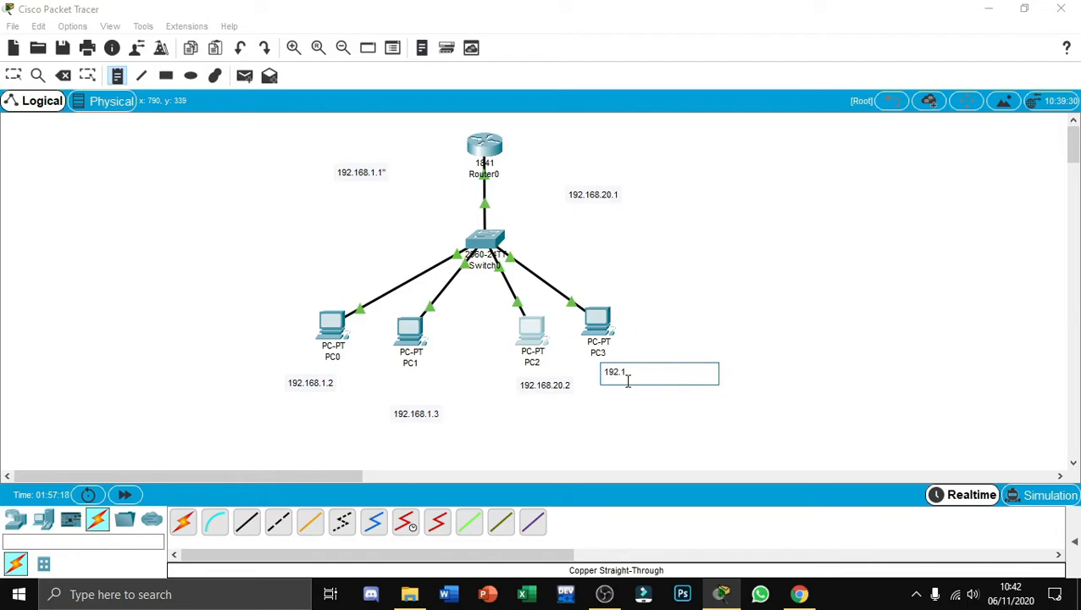
type("68.20.3")
Step: Place a text note containing only a quotation mark in the empty area to the right of PC3
left_click(793, 325)
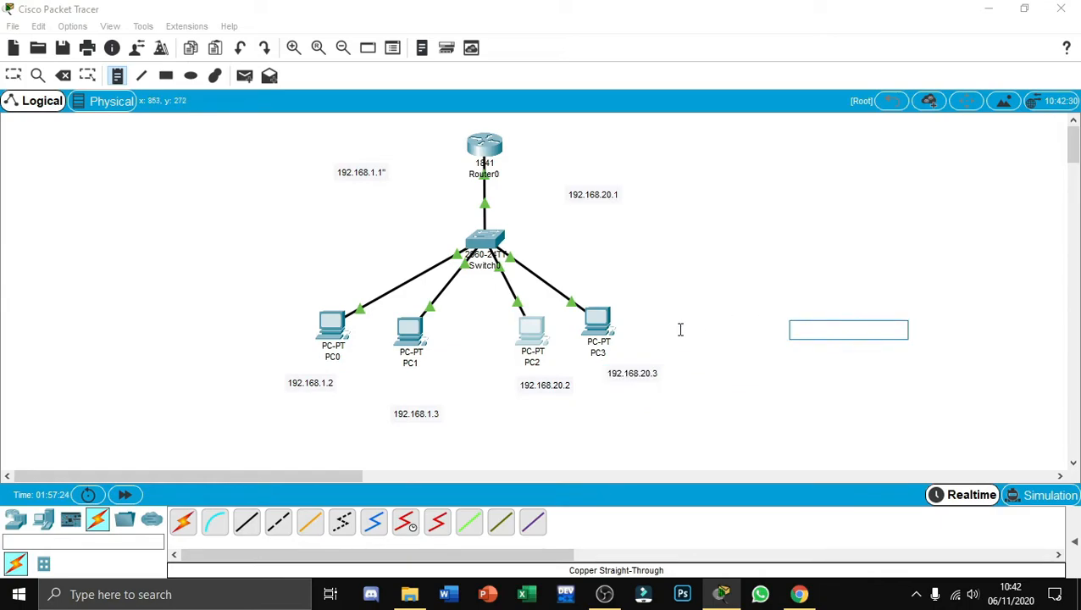
type("\"")
left_click(771, 285)
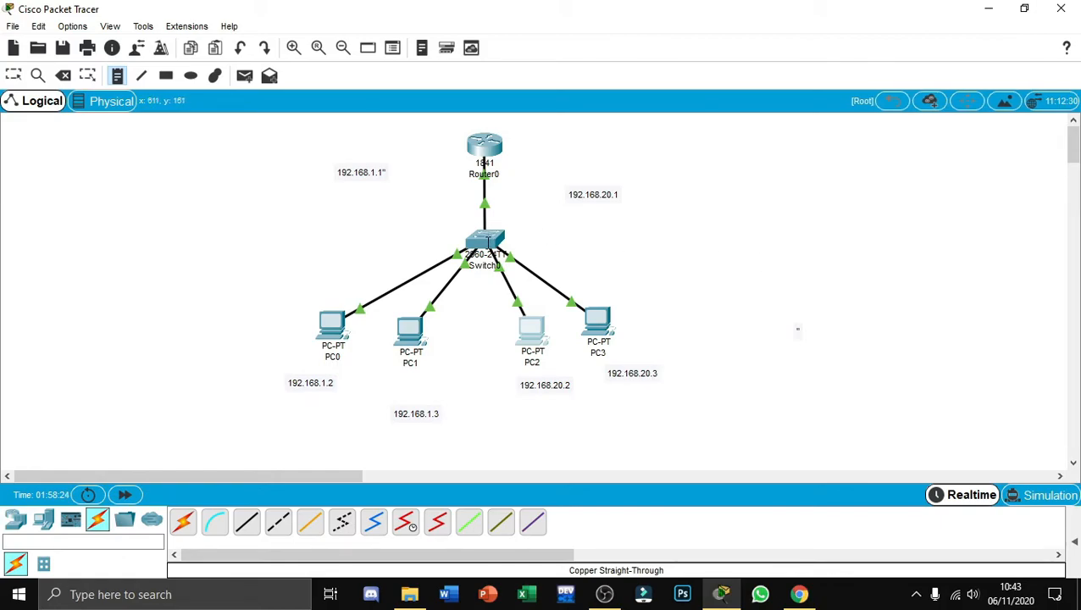
Step: Add VLAN 20 named lab1 to Switch0's VLAN database and close the switch's settings
left_click(38, 75)
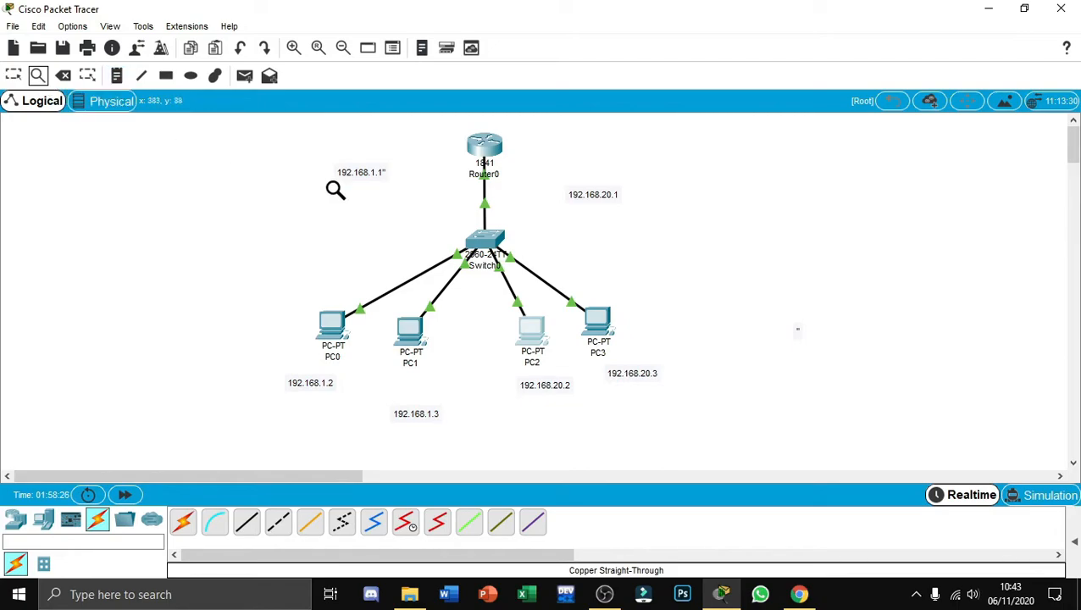
left_click(15, 75)
left_click(485, 244)
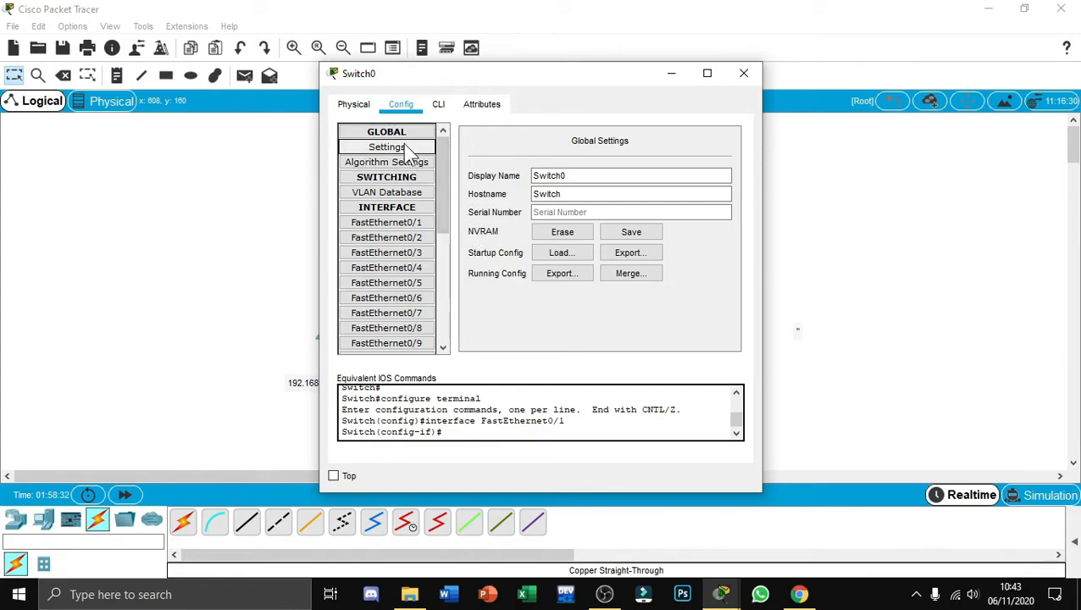
left_click(400, 193)
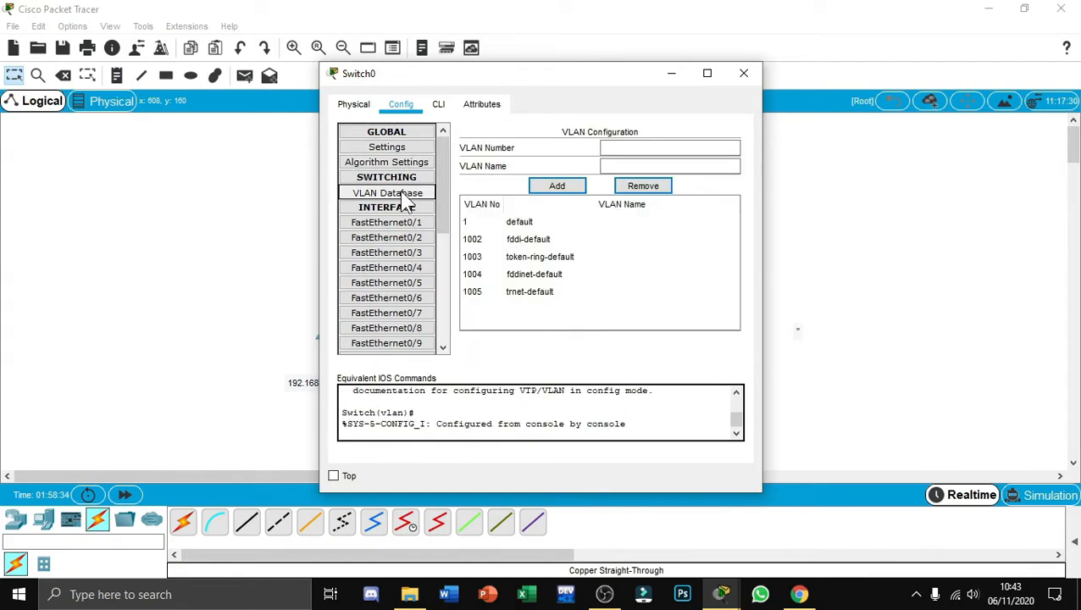
left_click(645, 147)
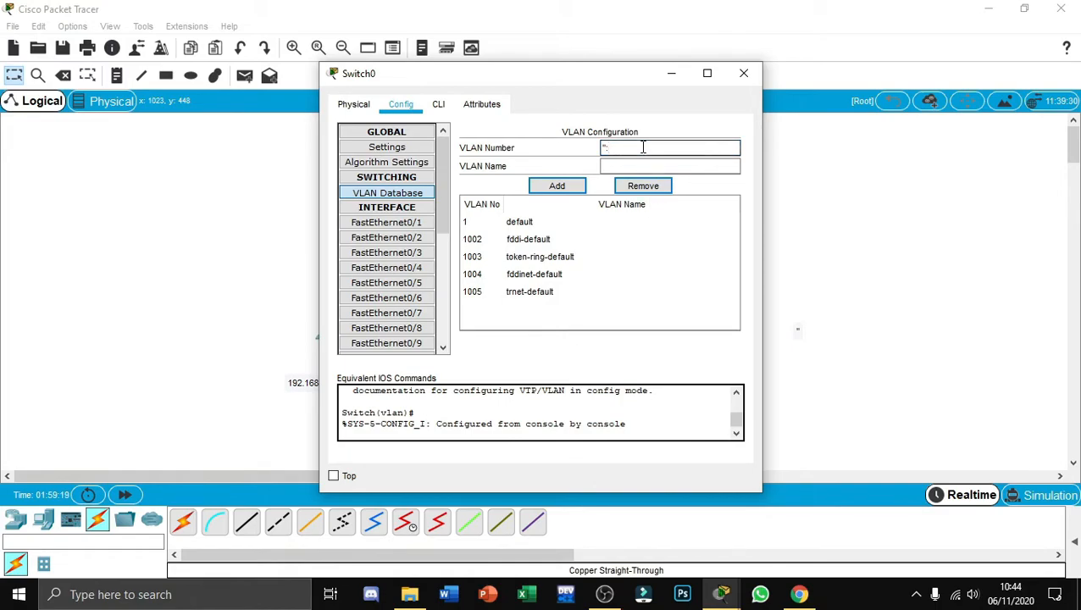
type("20")
left_click(657, 161)
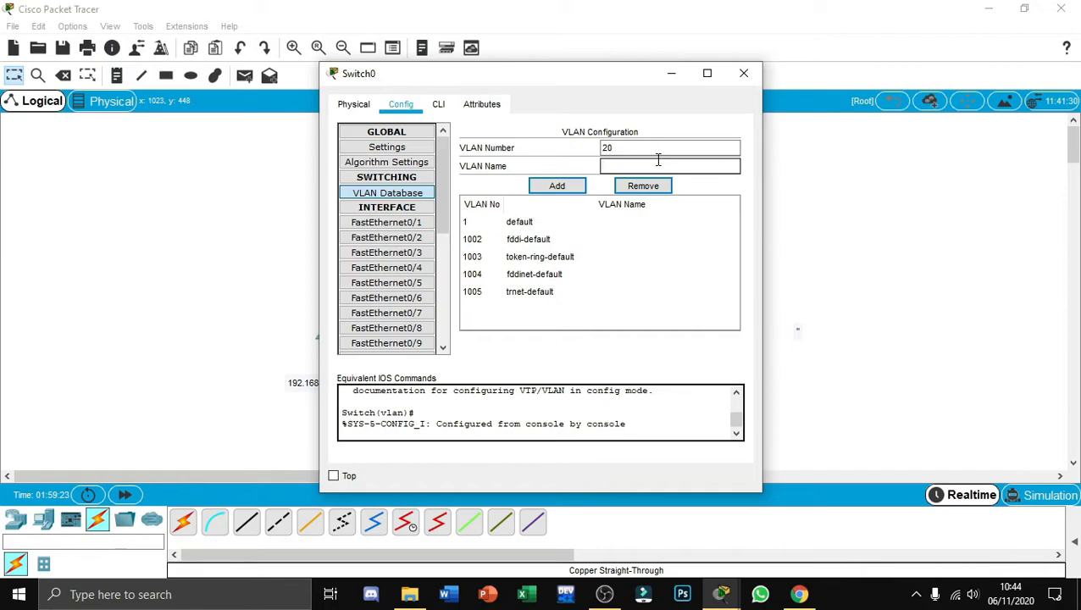
type("lab1")
left_click(555, 186)
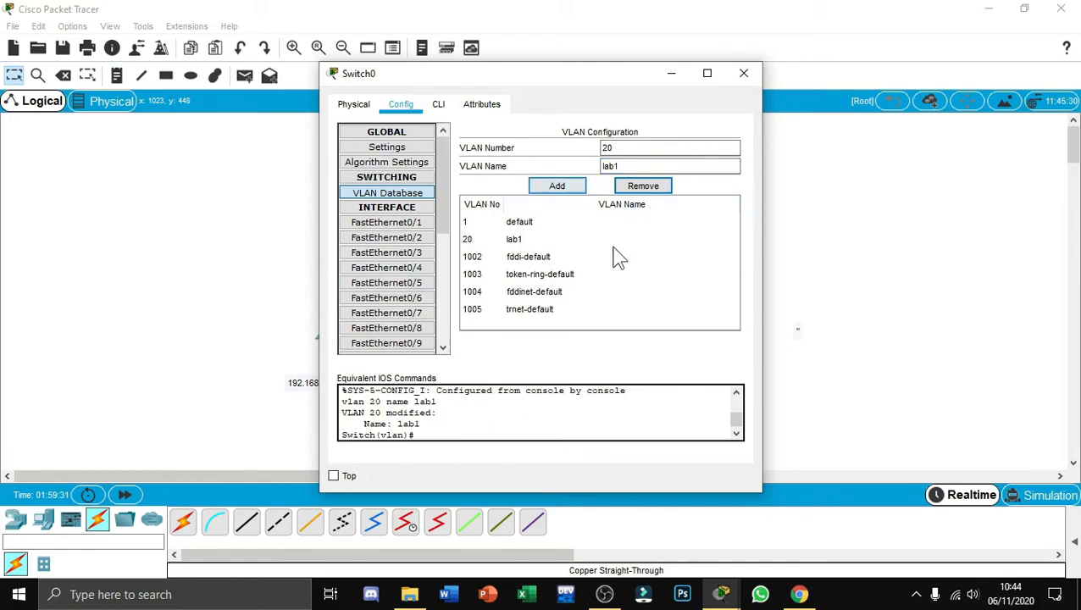
left_click(742, 80)
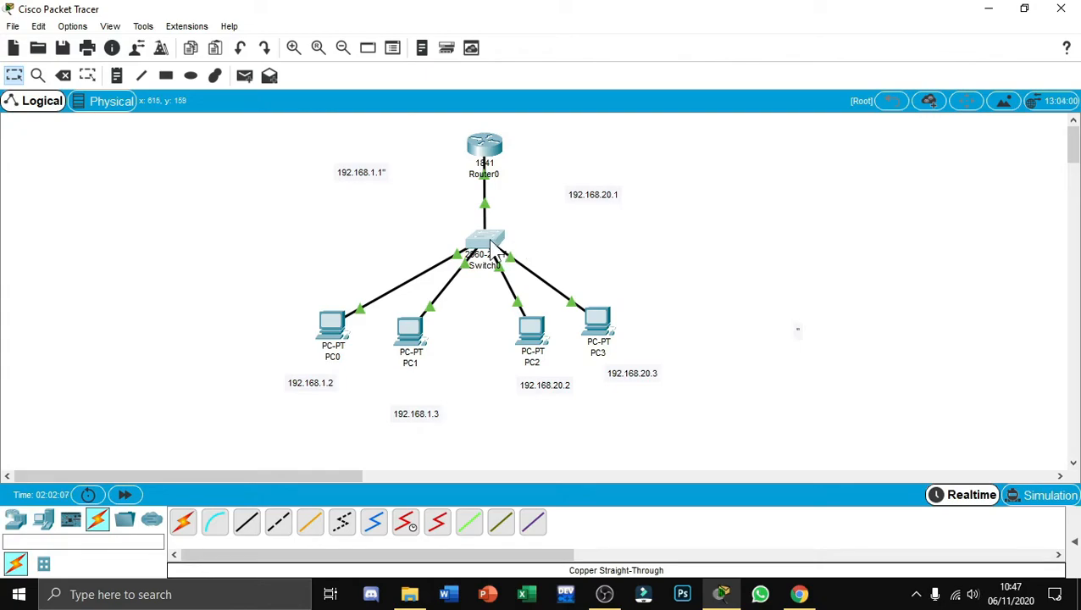
Step: Set Switch0's FastEthernet0/5 port to Trunk mode and close the switch's settings
mouse_move(491, 246)
left_click(487, 245)
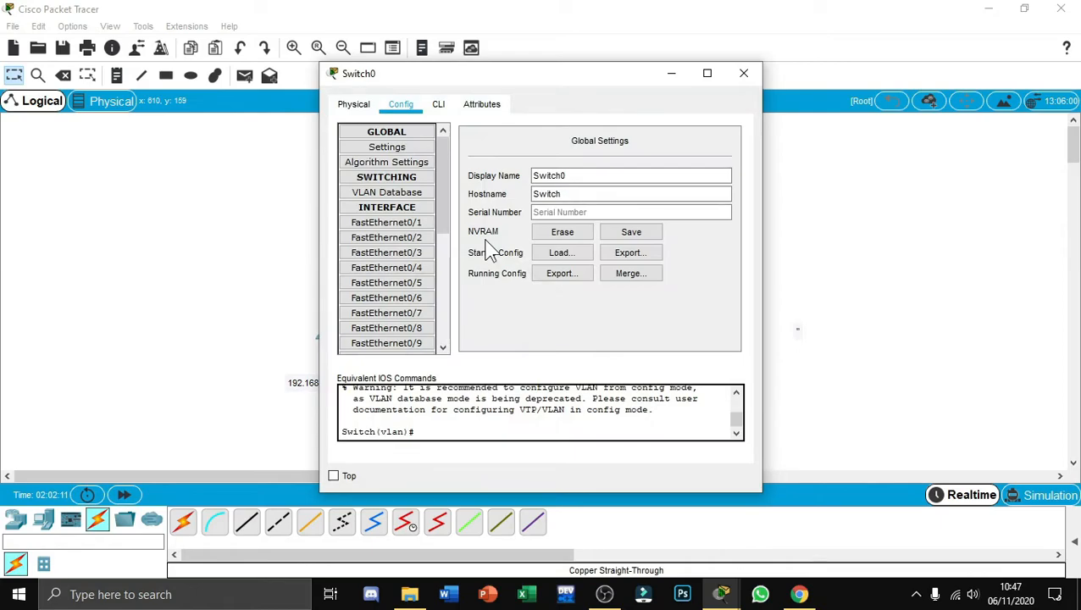
left_click(413, 286)
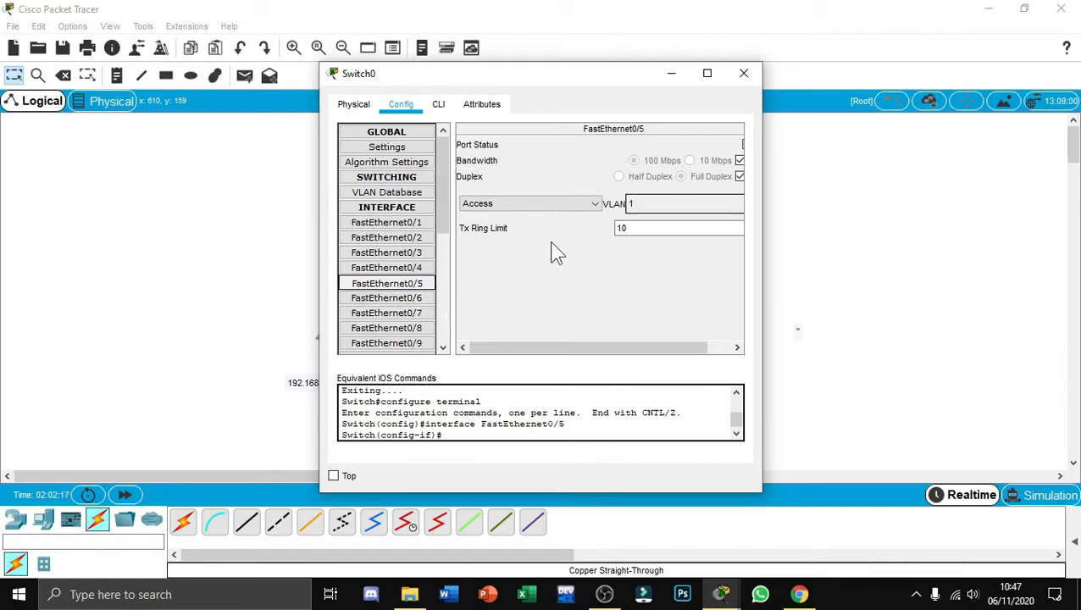
left_click(541, 208)
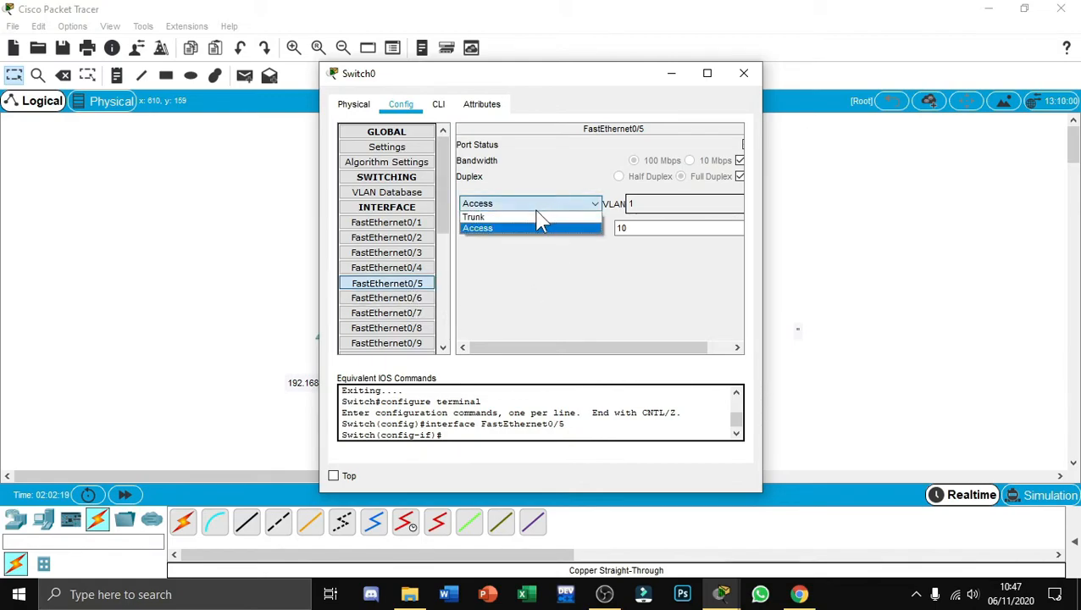
left_click(525, 218)
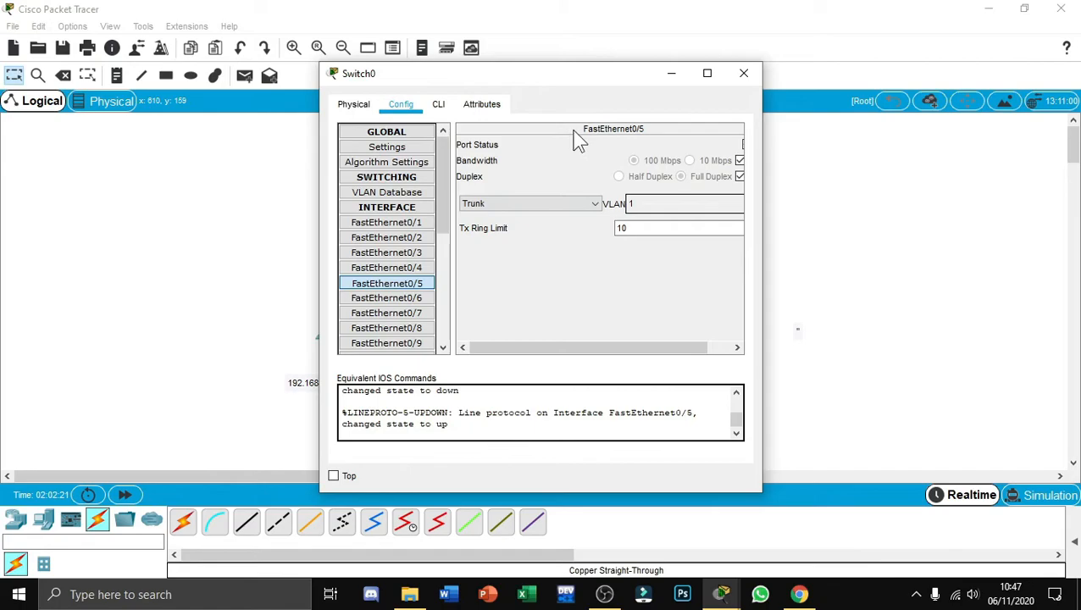
left_click(743, 74)
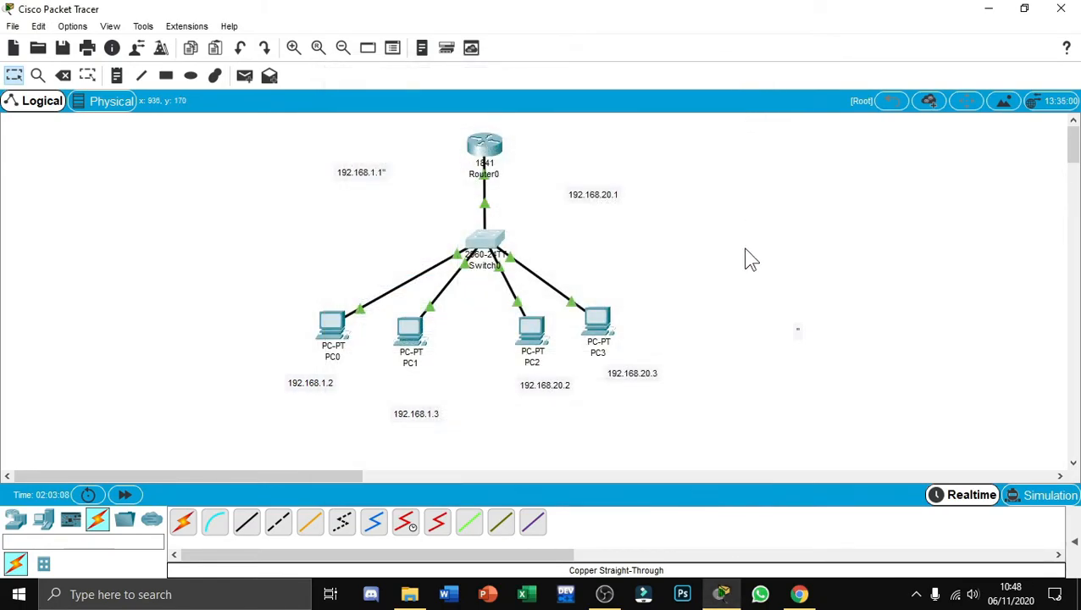
Step: Assign Switch0's FastEthernet0/3 access port to VLAN 20:lab1
left_click(487, 244)
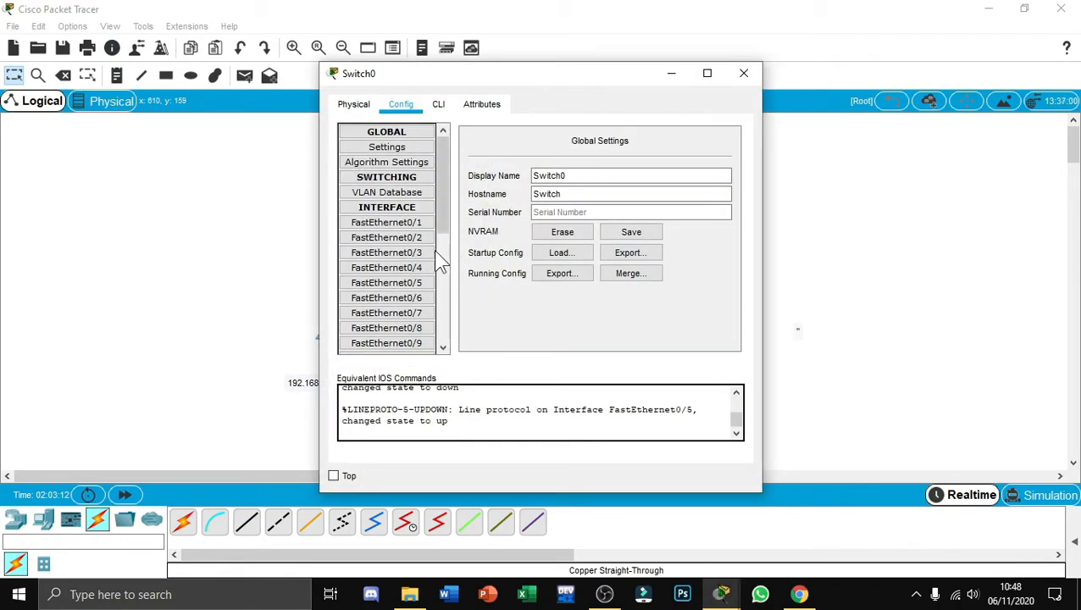
left_click(422, 253)
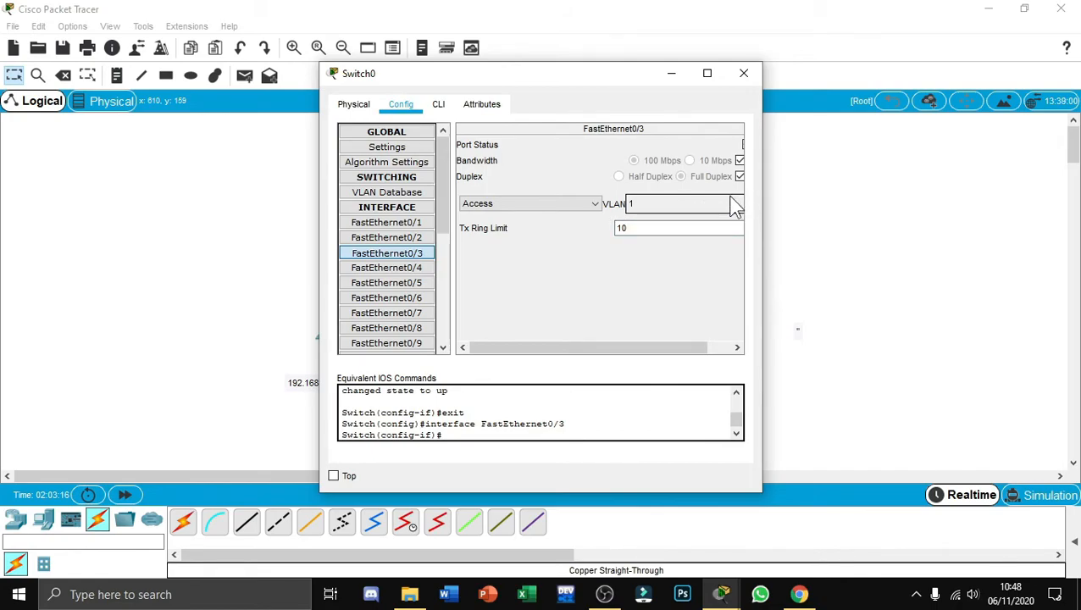
left_click_drag(620, 347, 706, 348)
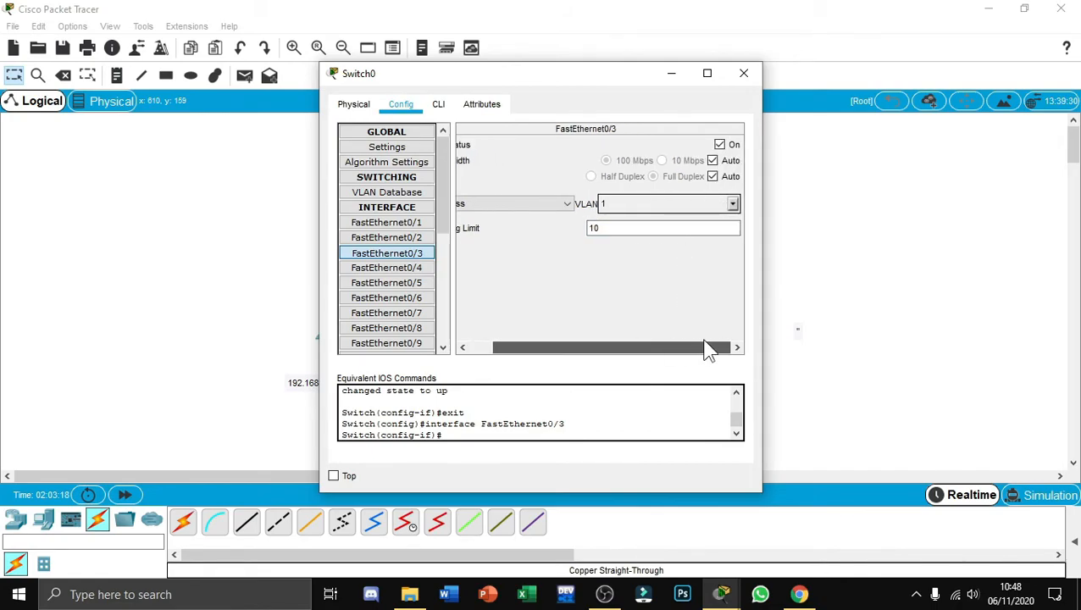
left_click(733, 203)
left_click(626, 241)
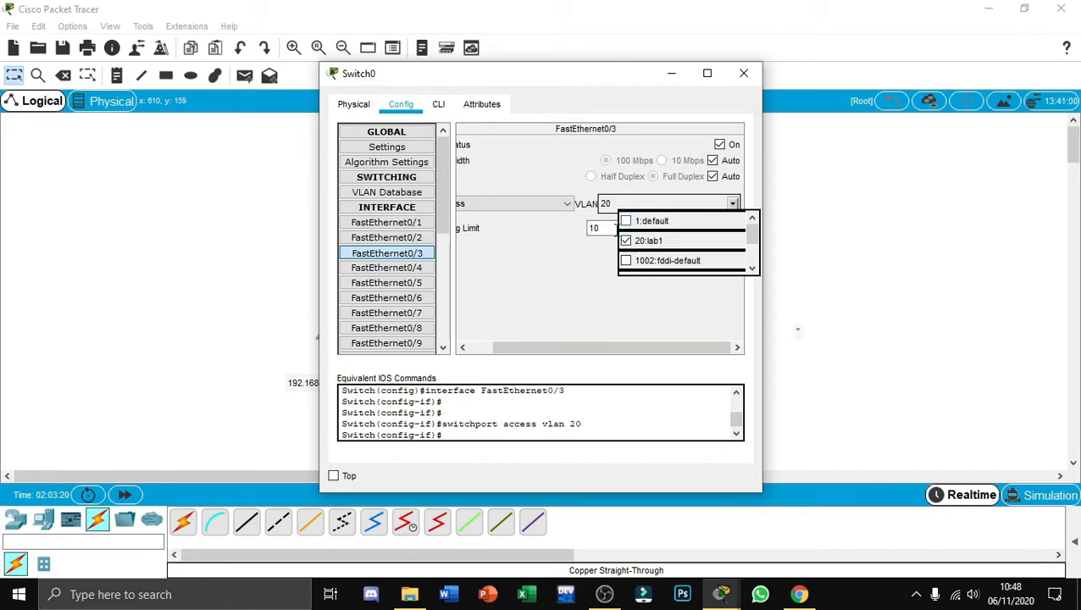
left_click(564, 271)
Step: Assign Switch0's FastEthernet0/4 access port to VLAN 20:lab1 and close the switch's settings
left_click(415, 268)
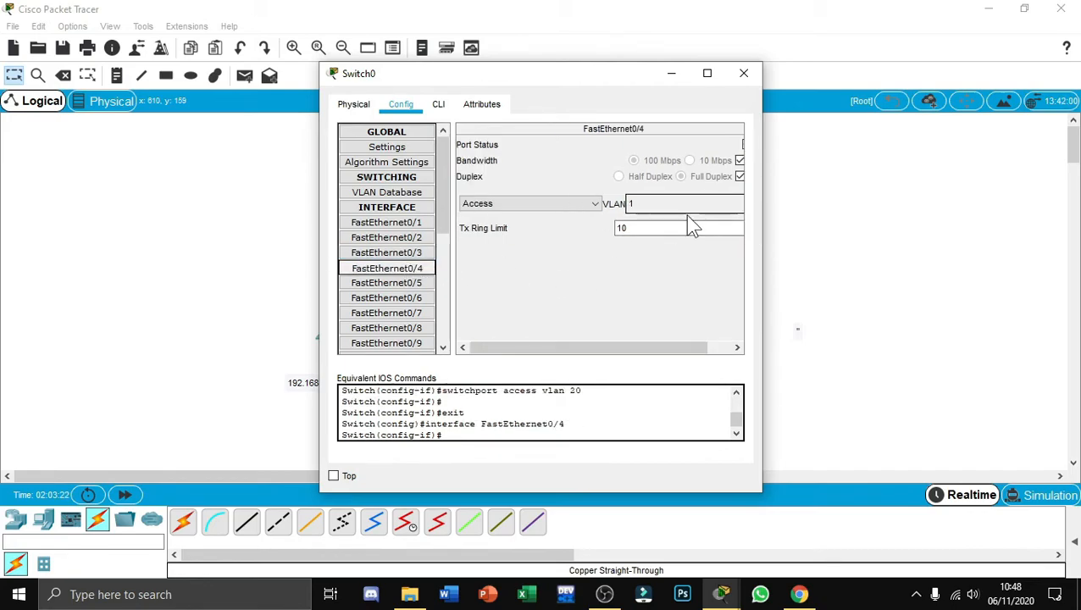
left_click_drag(597, 344, 618, 349)
left_click(733, 204)
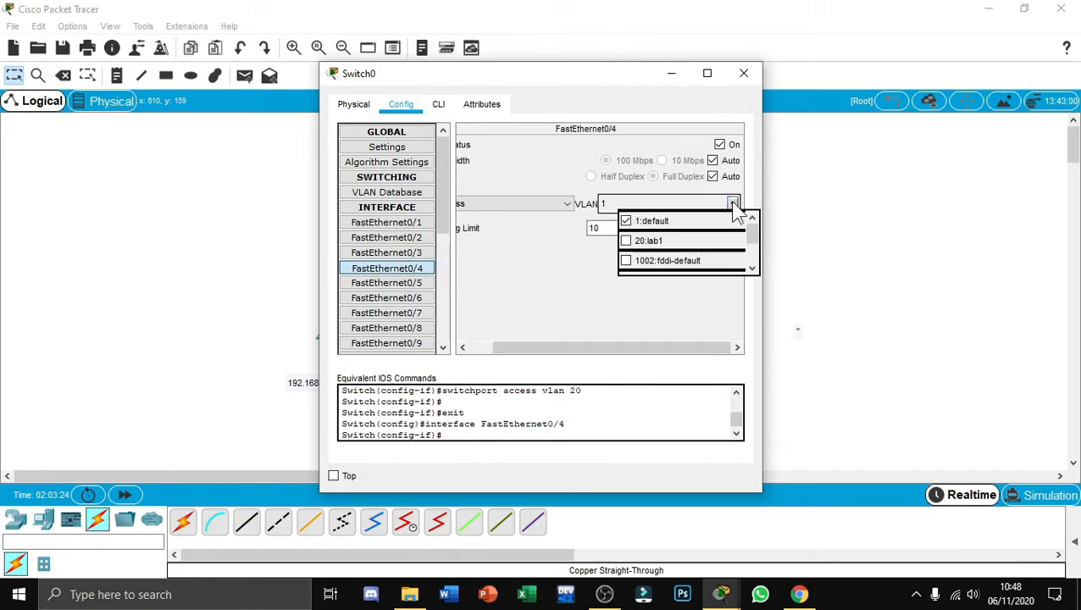
left_click(628, 242)
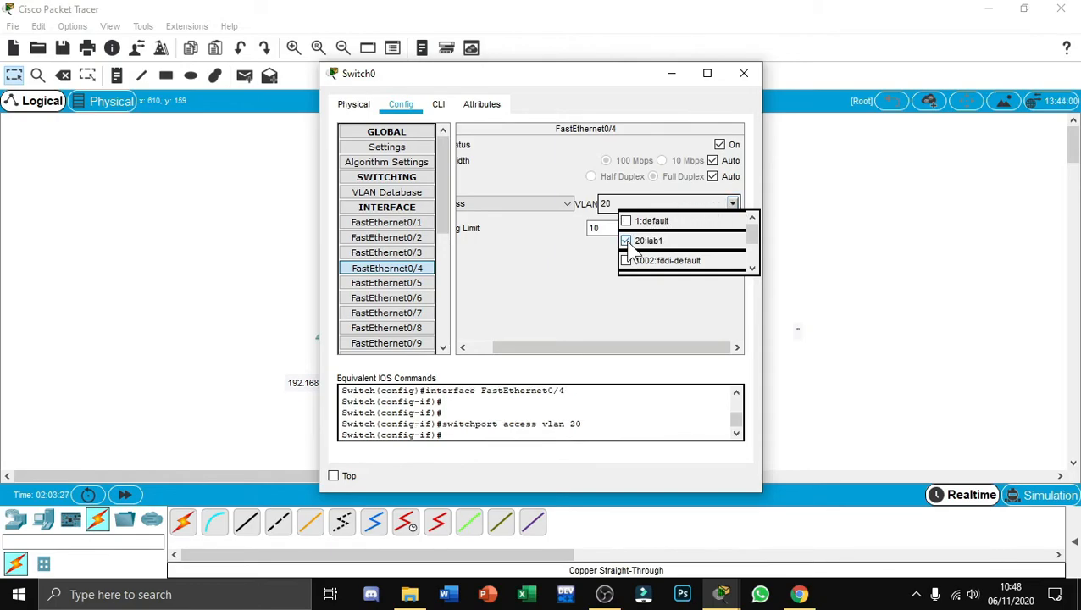
left_click(743, 80)
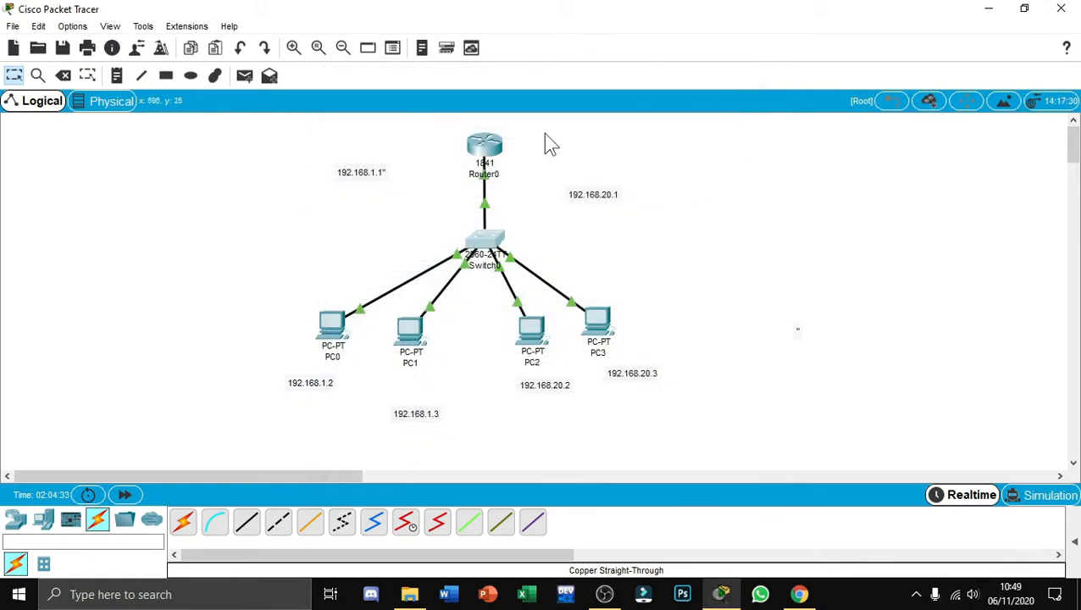
Step: Add VLAN 20 named lab1 to Router0's VLAN database
left_click(498, 144)
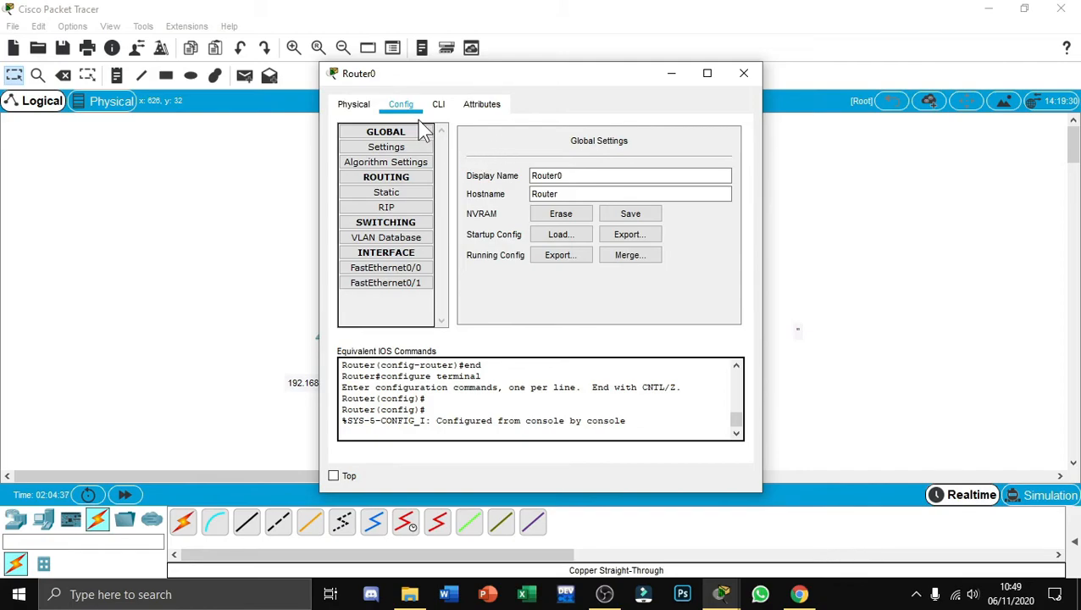
left_click(398, 238)
left_click(634, 149)
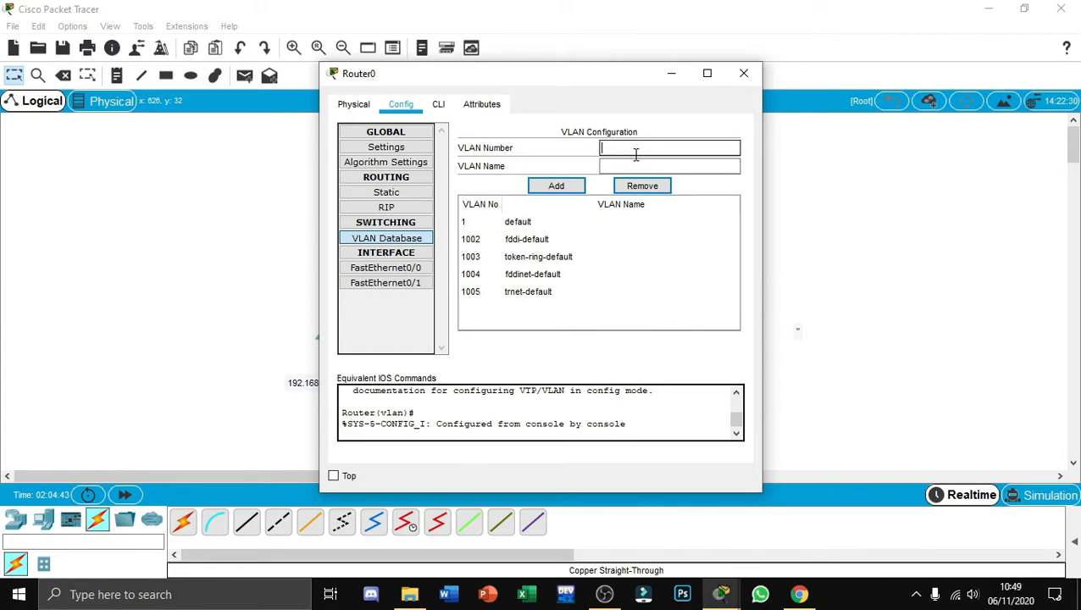
type("20")
left_click(633, 170)
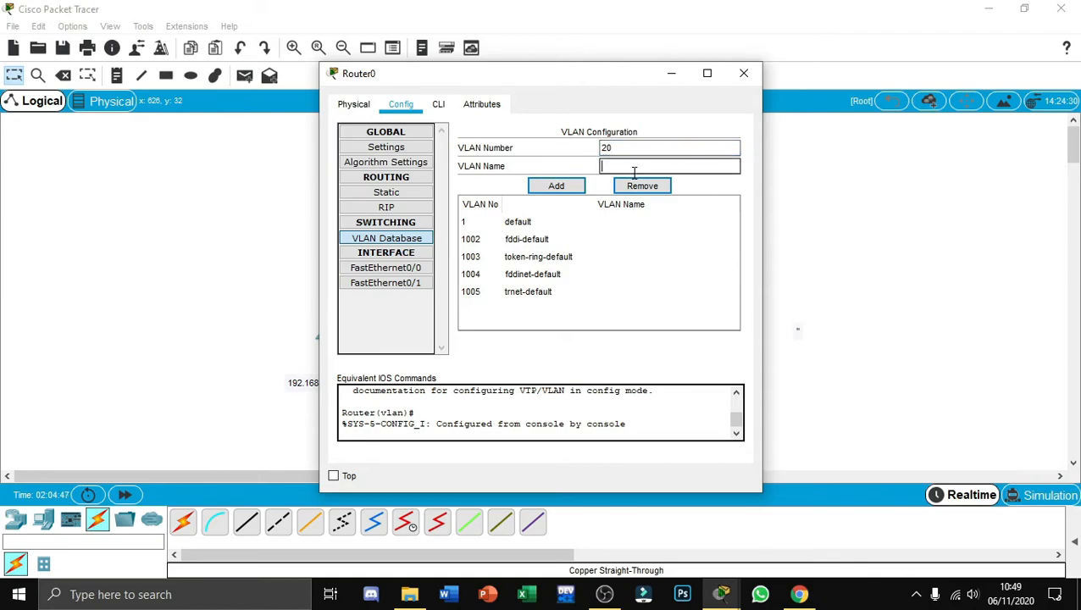
type("lab1")
left_click(559, 187)
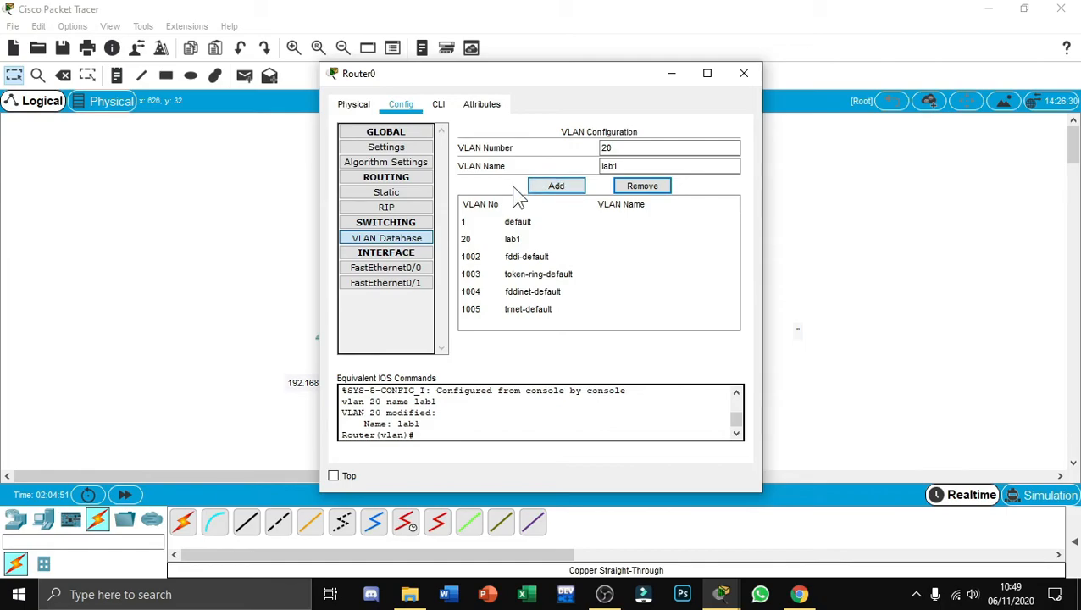
Step: Exit VLAN database mode in Router0's command-line interface with the exit command
left_click(440, 106)
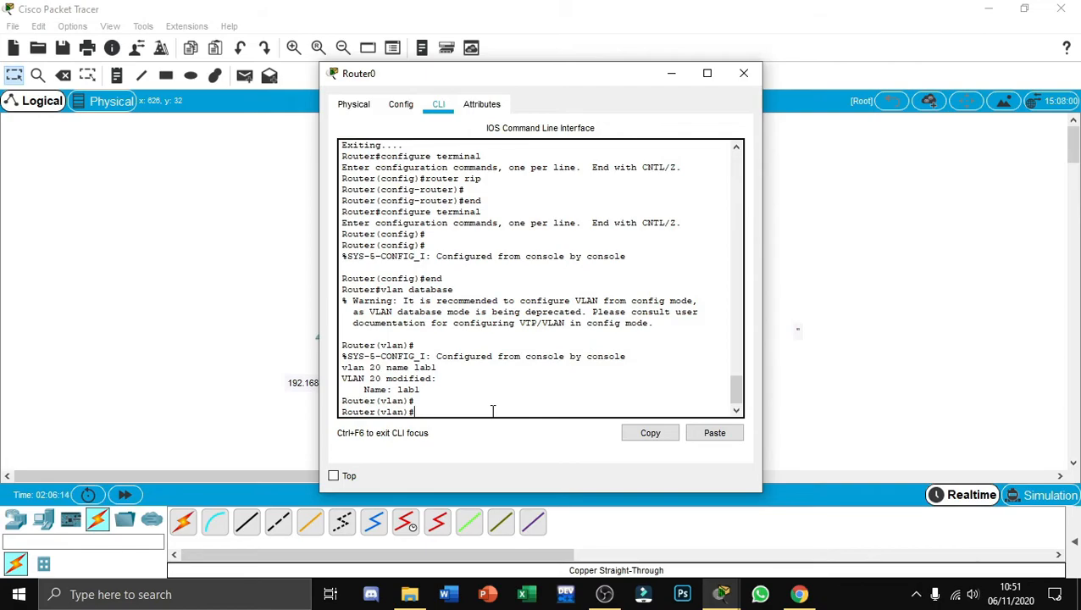
key("Return")
key("Return")
key("Return")
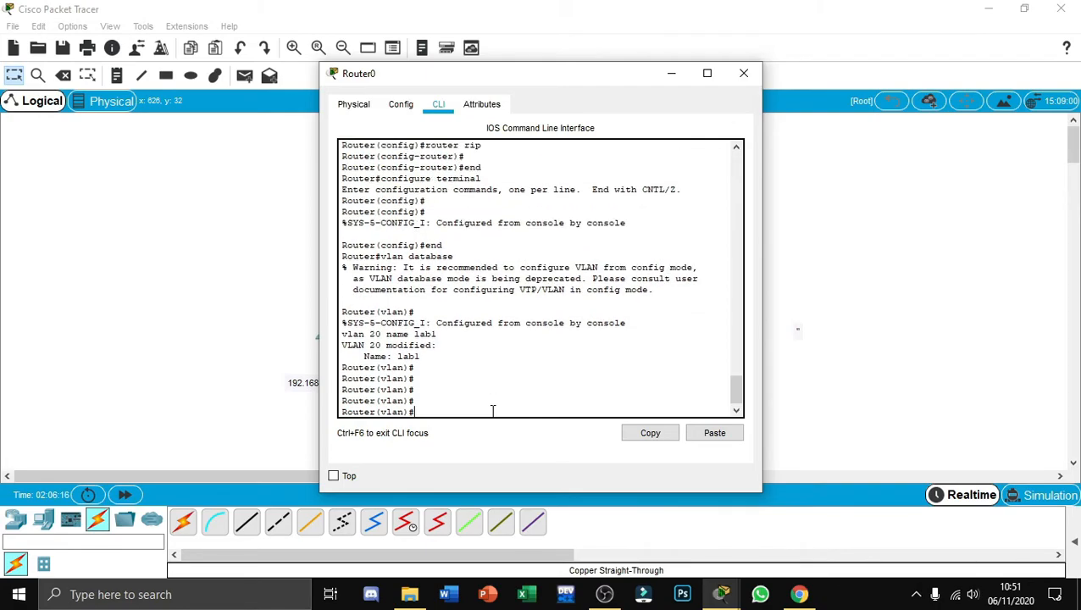
key("Return")
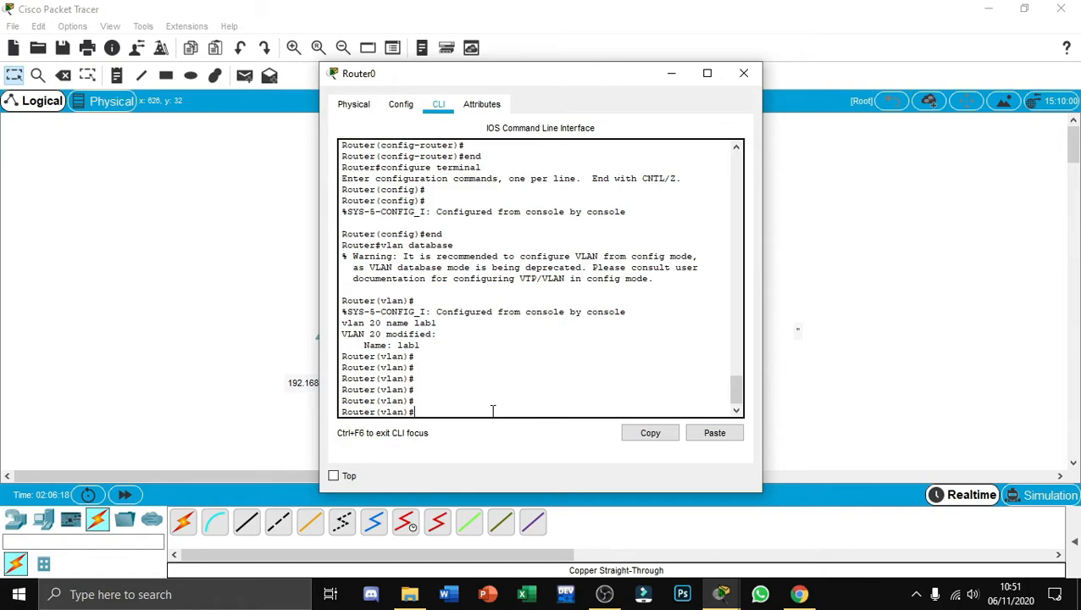
type("exit")
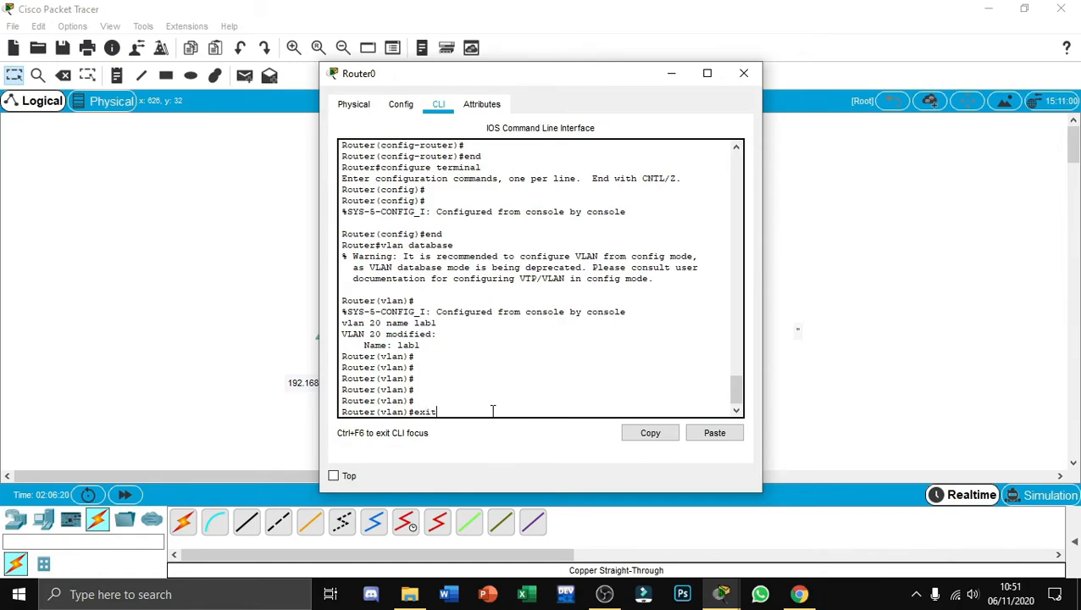
key("Return")
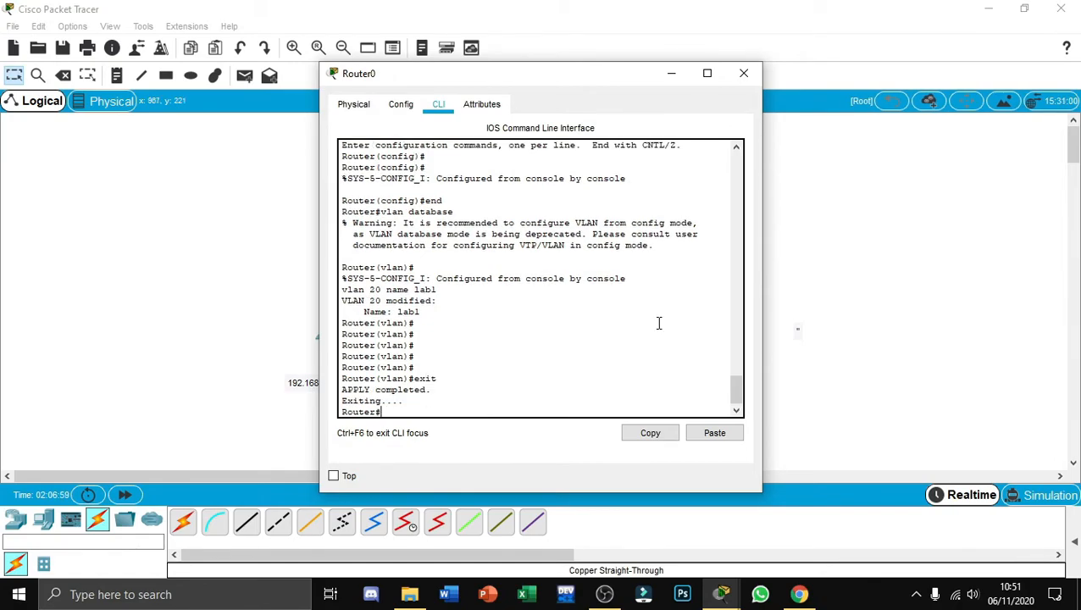
key("Return")
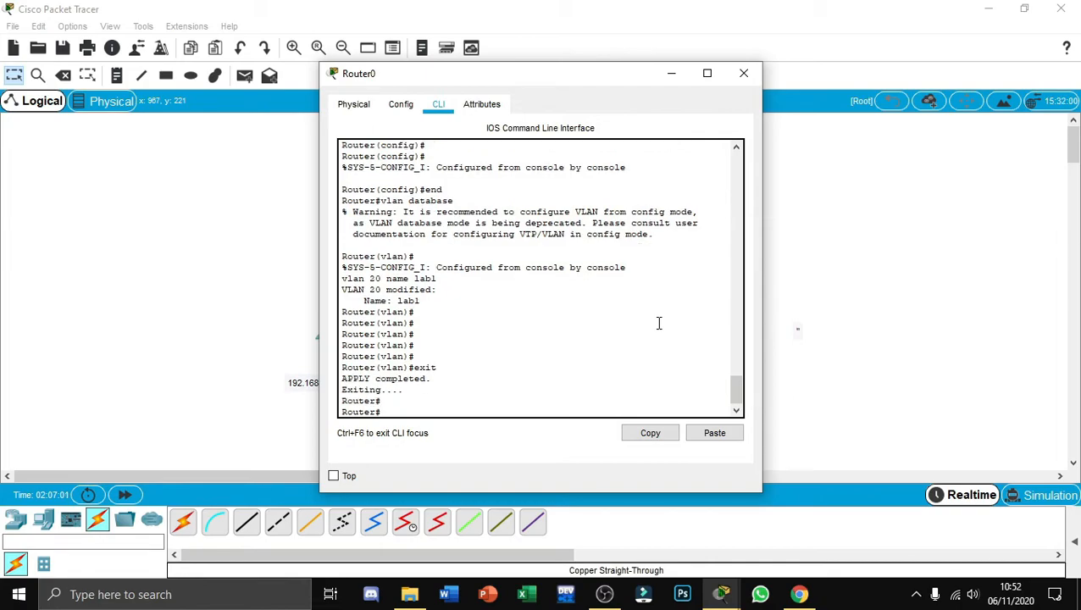
key("Return")
key("Return")
key("Return")
key("Return")
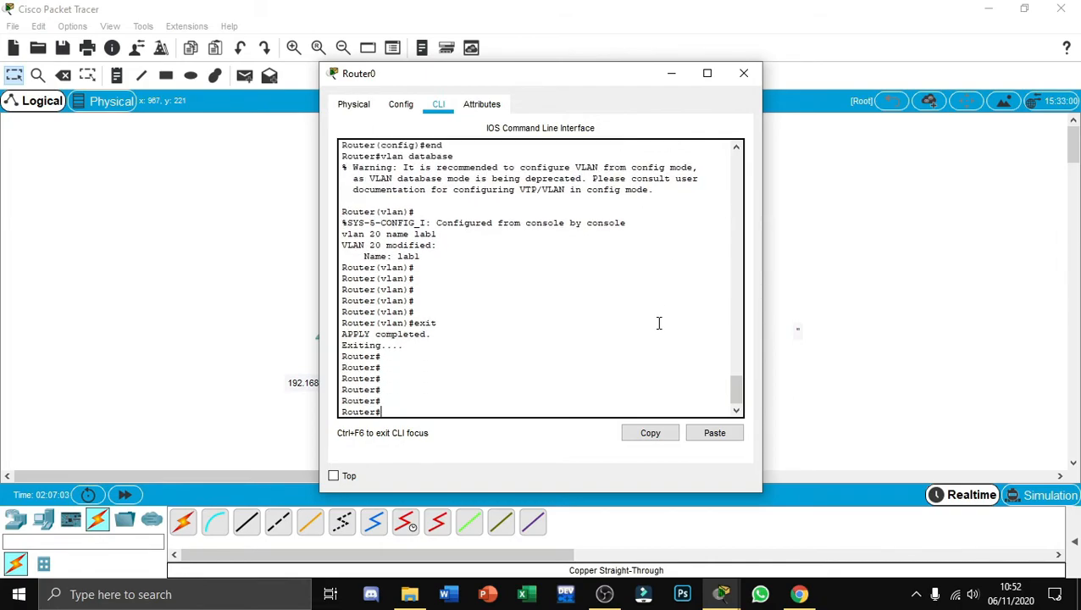
Step: Enter global configuration mode with config t and create Router0's subinterface with int f 0/0.1
type("config t")
key("Return")
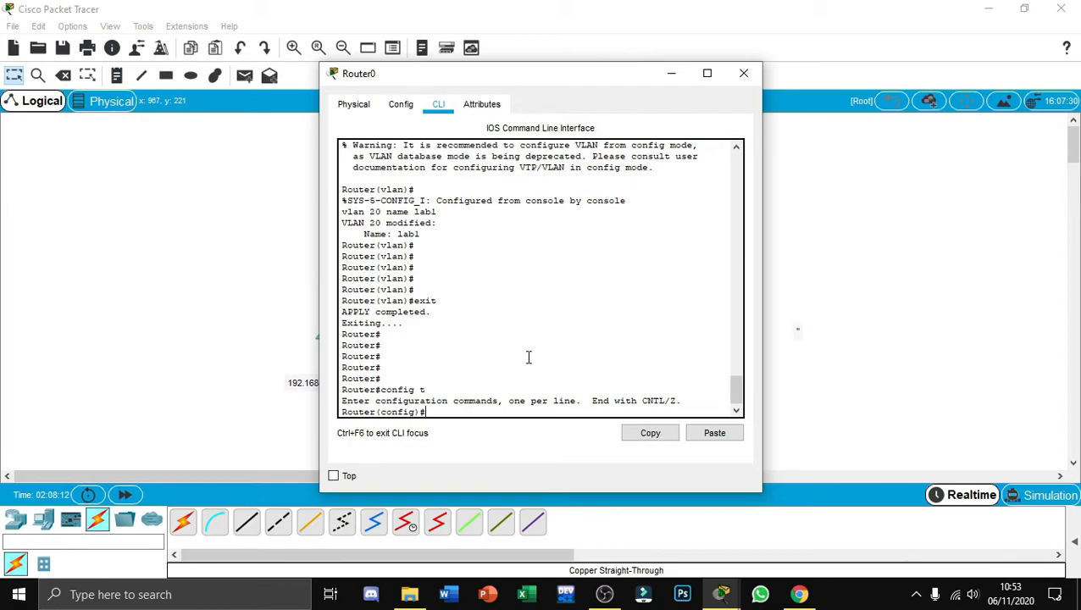
key("Return")
key("Return")
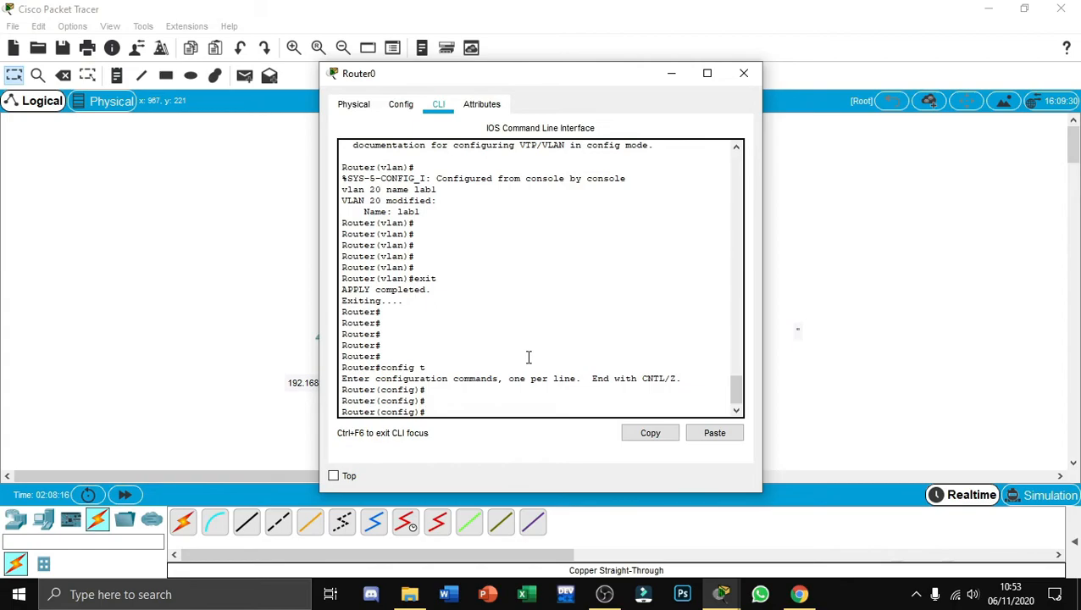
type("int f 0/0.1")
key("Return")
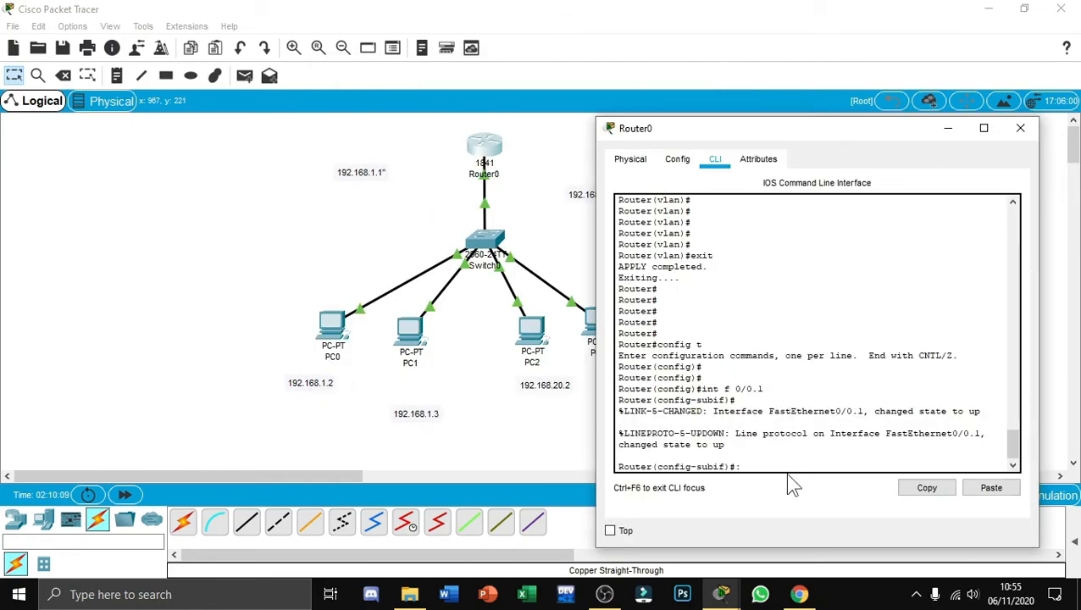
Step: Configure the subinterface with encapsulation dot1q 20 and IP address 192.168.20.1 255.255.255.0, exit configuration mode and close the router's settings
key("Return")
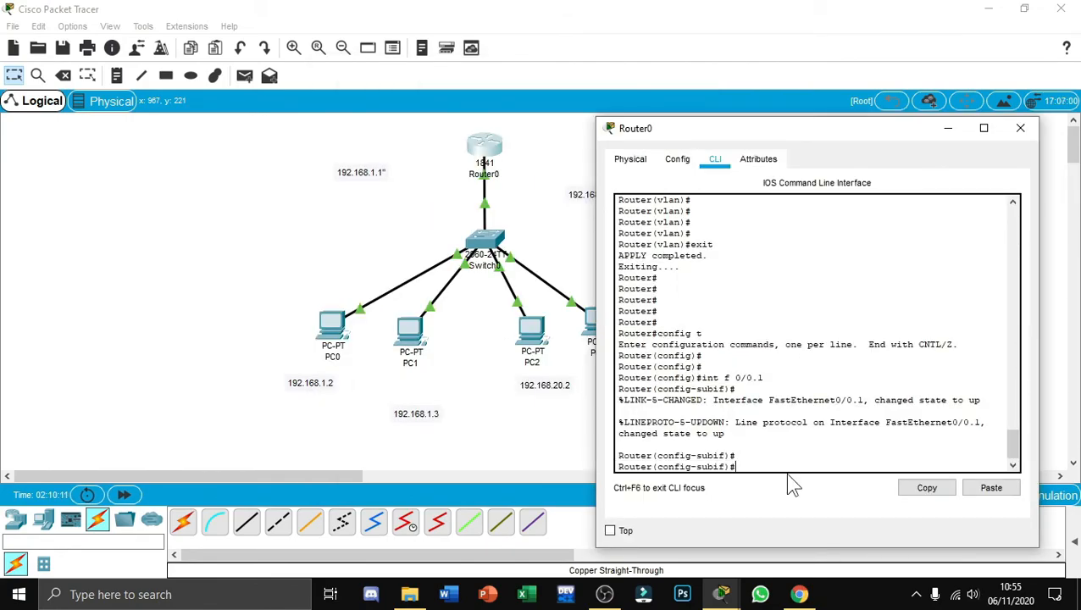
type("encapsulation dot")
type("q 20")
key("Return")
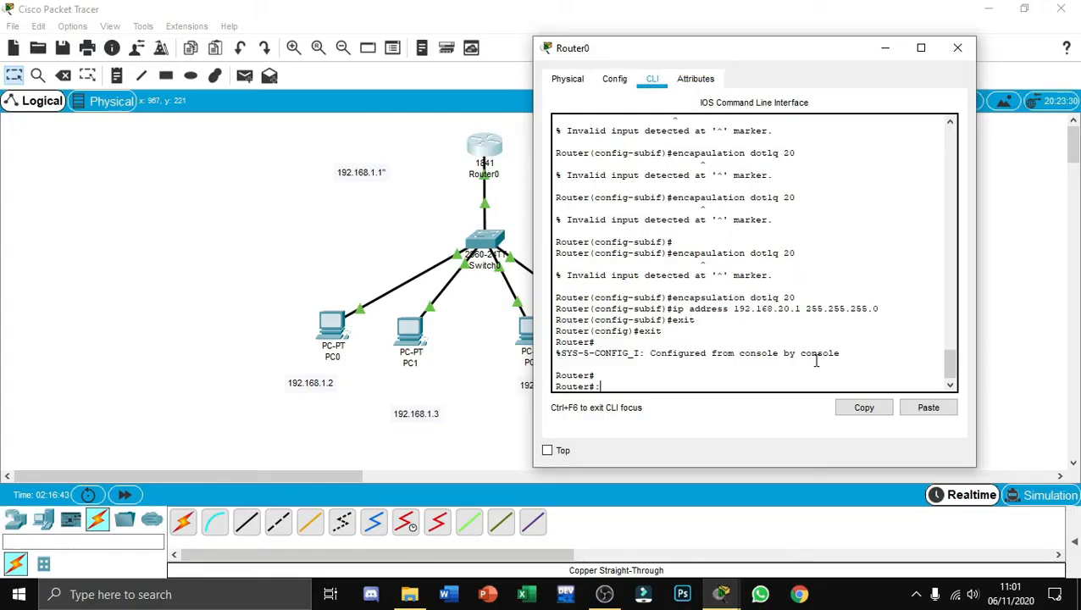
left_click_drag(950, 368, 870, 372)
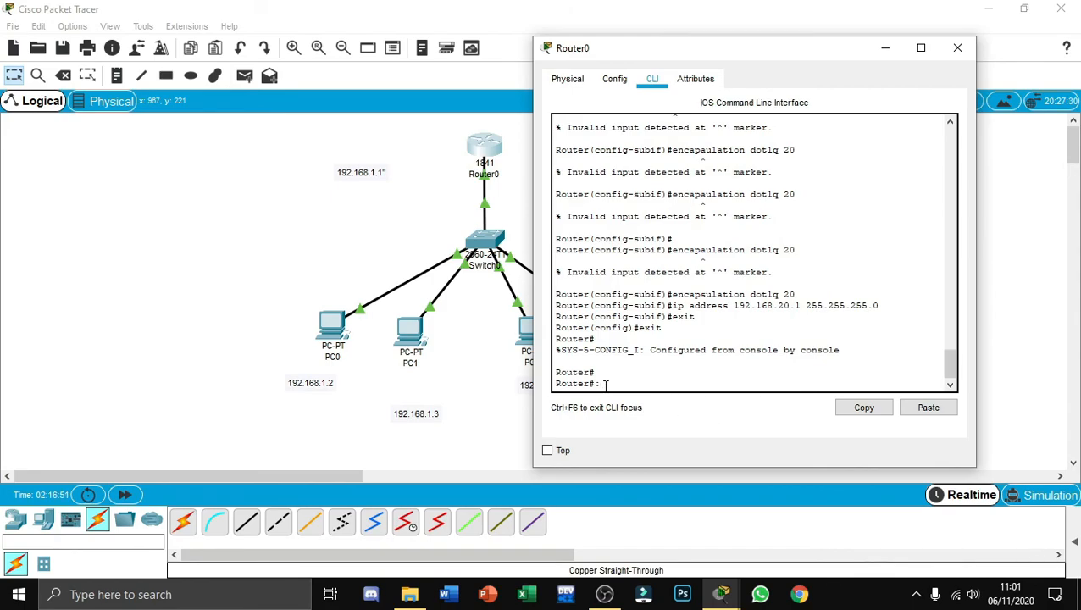
left_click(957, 51)
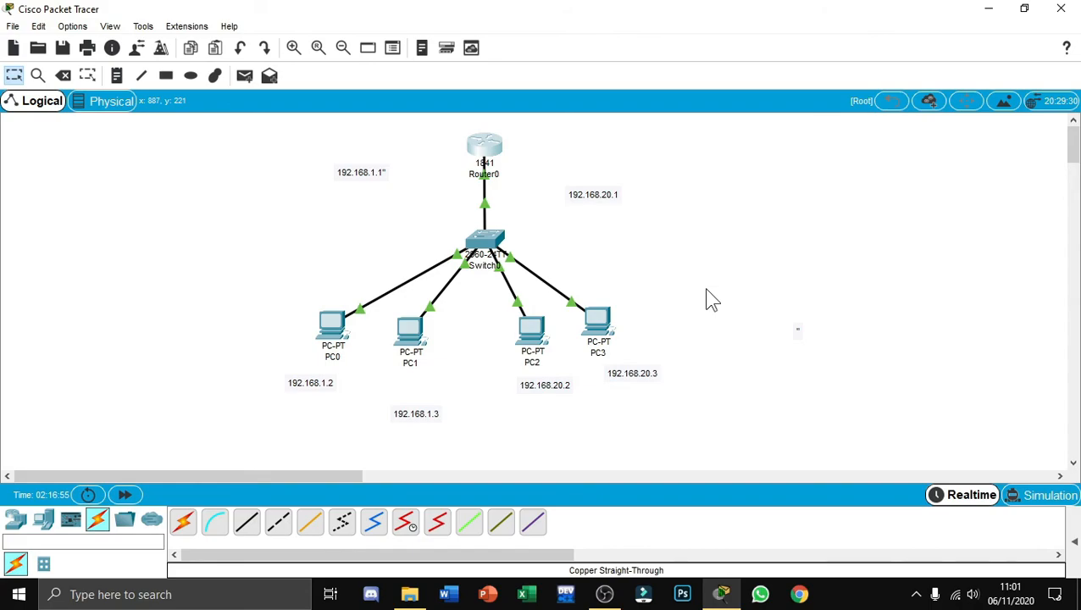